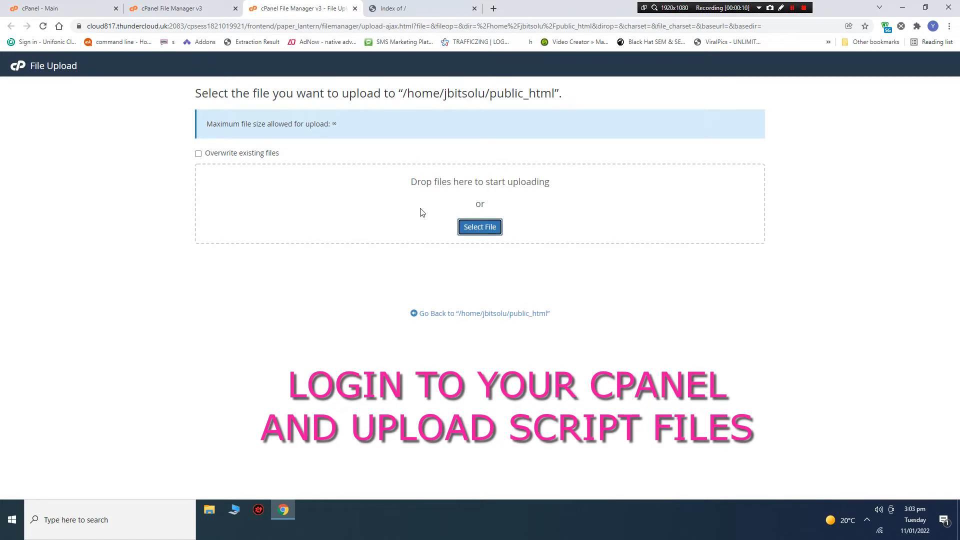
In the upload file picker, browse to test > codecanyon and try compressing the Script folder.
click(467, 228)
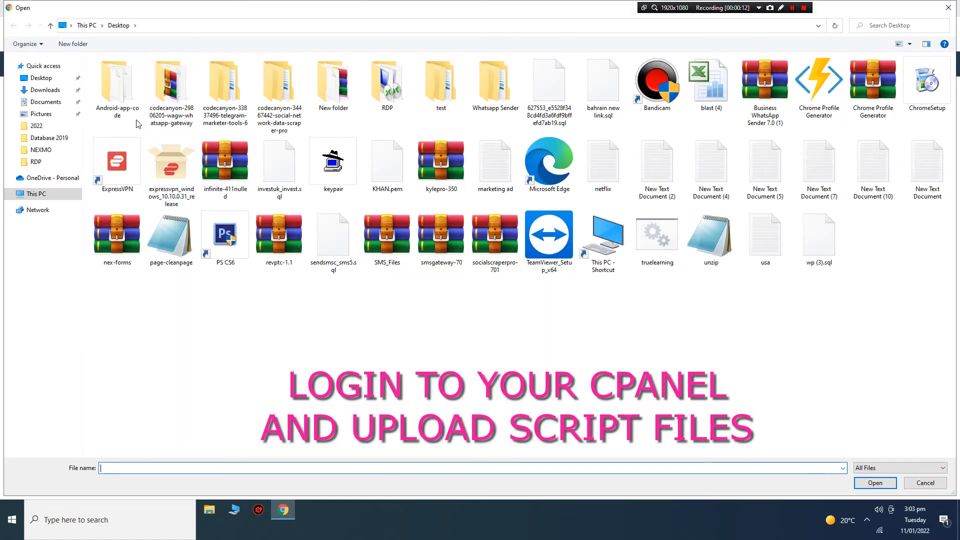
click(423, 95)
double_click(423, 95)
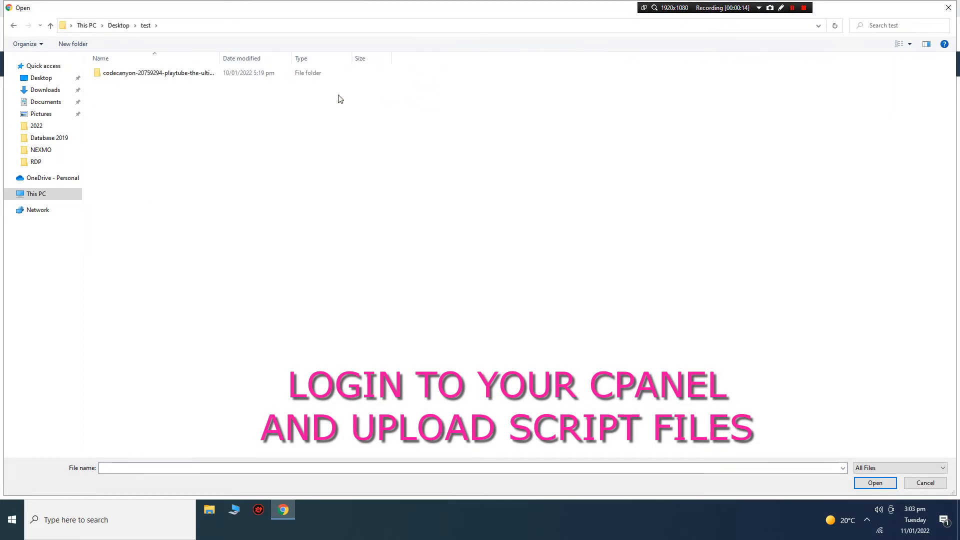
double_click(129, 73)
click(110, 83)
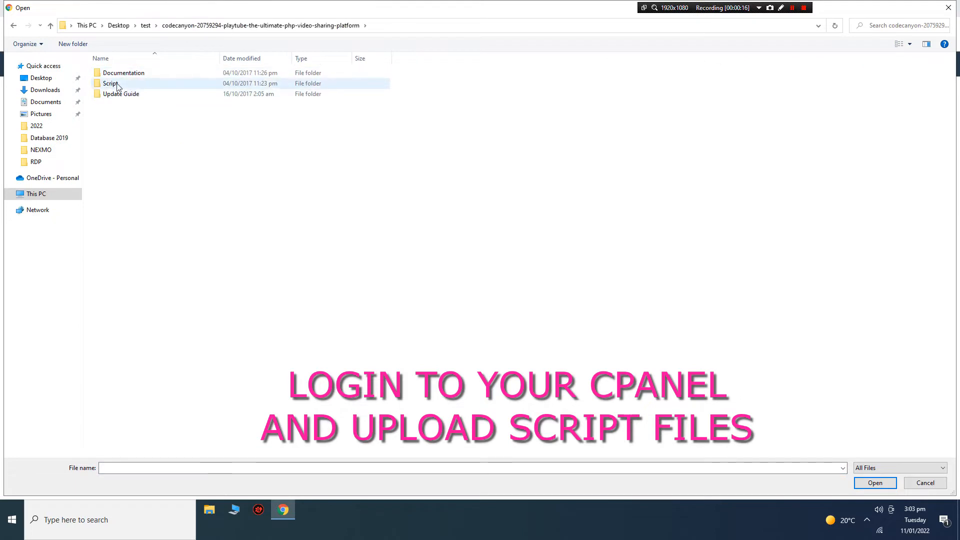
right_click(110, 84)
click(110, 85)
right_click(110, 84)
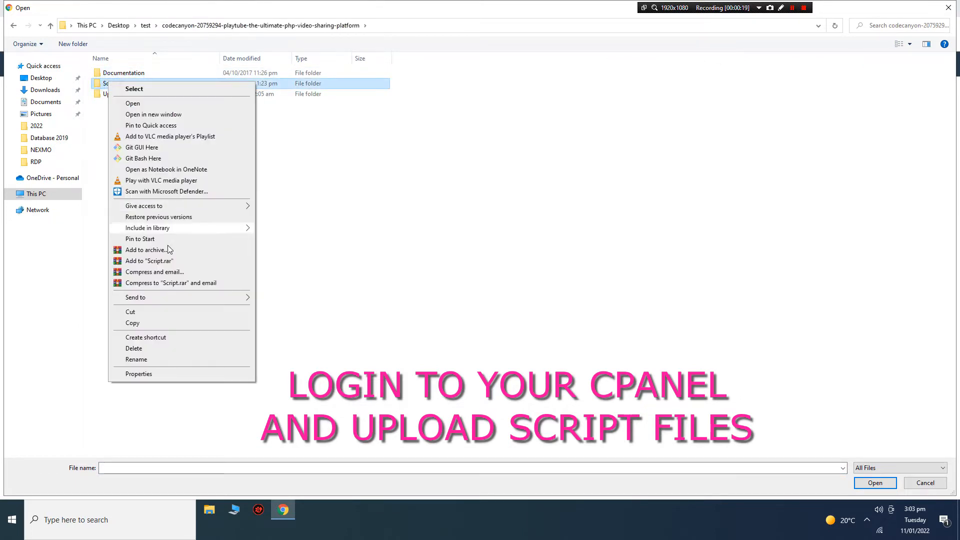
mouse_move(170, 297)
click(288, 310)
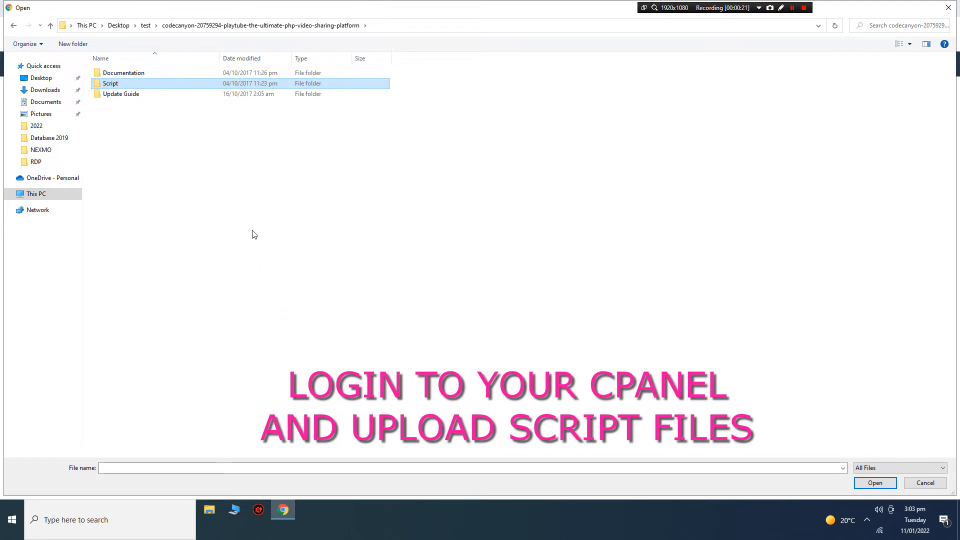
Cancel the file picker and show the Windows desktop.
click(917, 483)
right_click(611, 518)
click(668, 445)
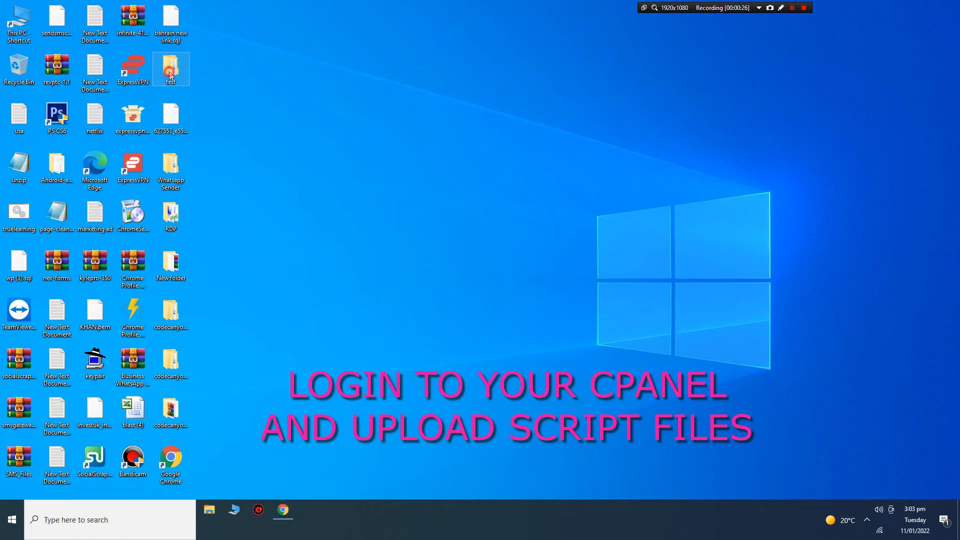
Open the test > codecanyon folder and try compressing the Script folder.
double_click(171, 67)
click(246, 220)
double_click(245, 220)
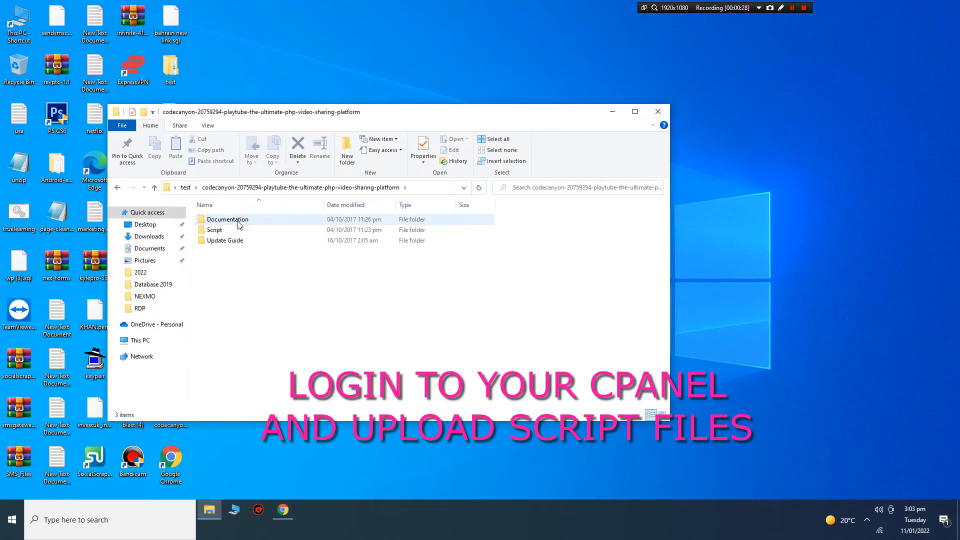
right_click(224, 231)
click(209, 230)
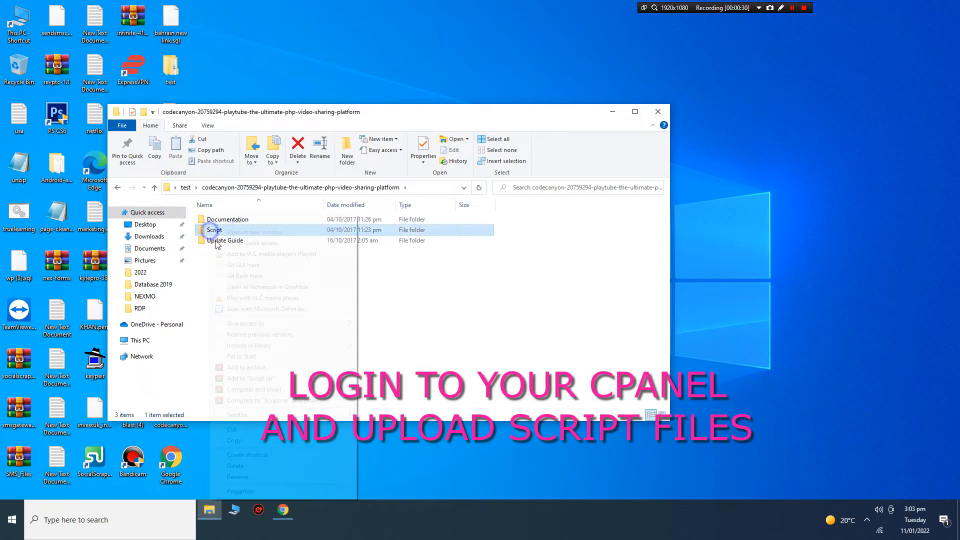
right_click(209, 230)
mouse_move(280, 415)
click(386, 429)
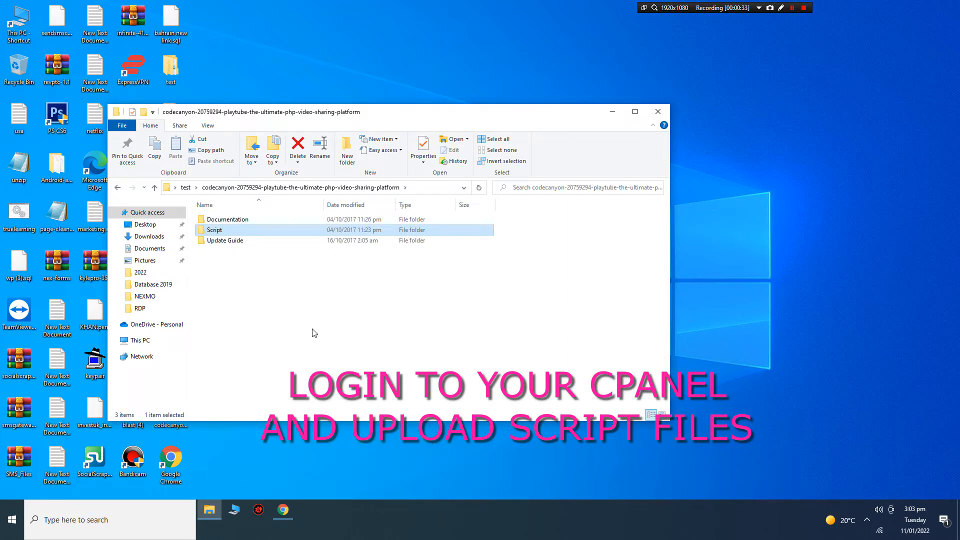
Create a new ZIP archive named upload, drag Script into it, and close the folder window.
right_click(231, 284)
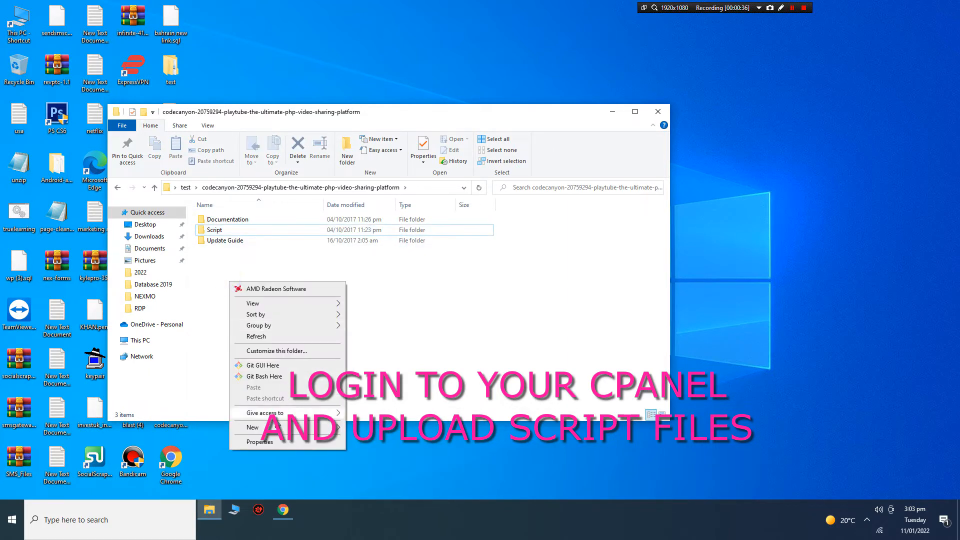
mouse_move(265, 427)
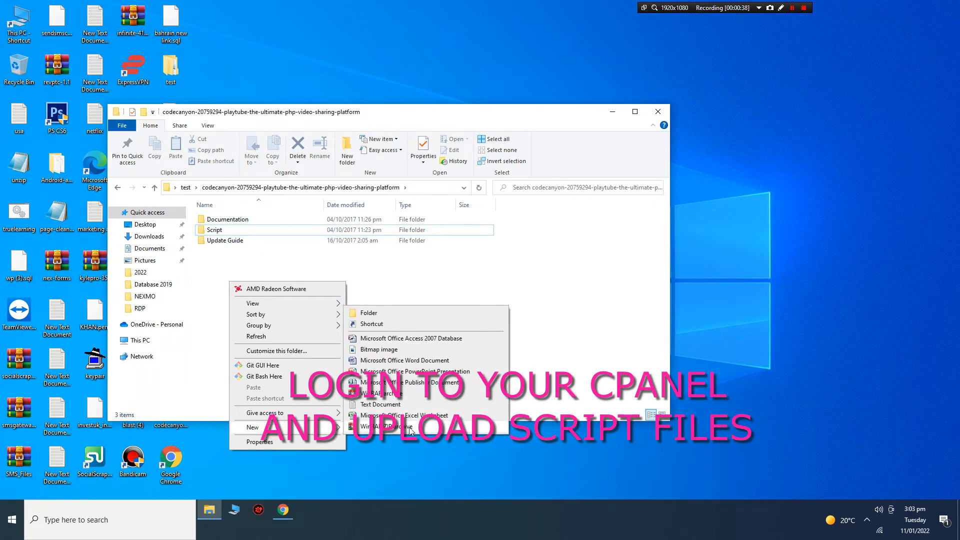
click(392, 428)
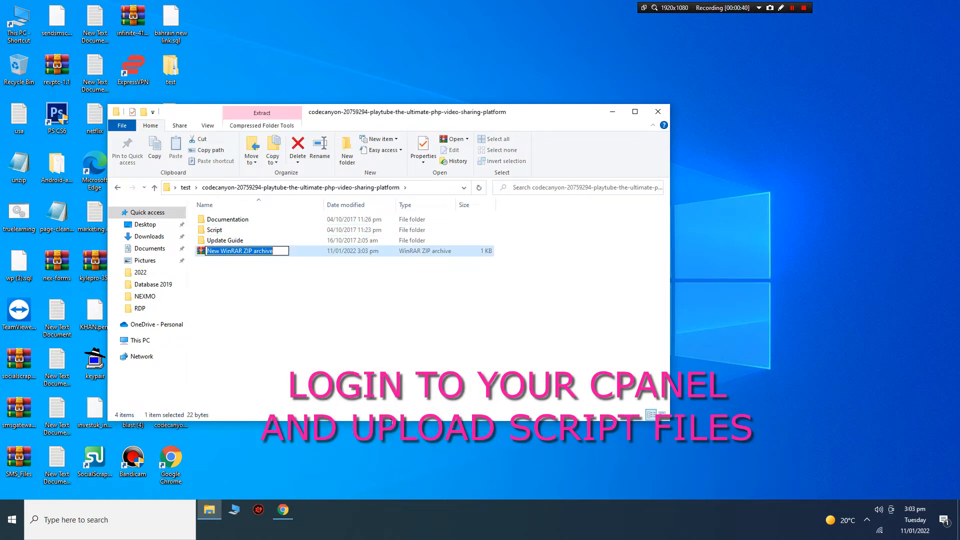
text(uploa)
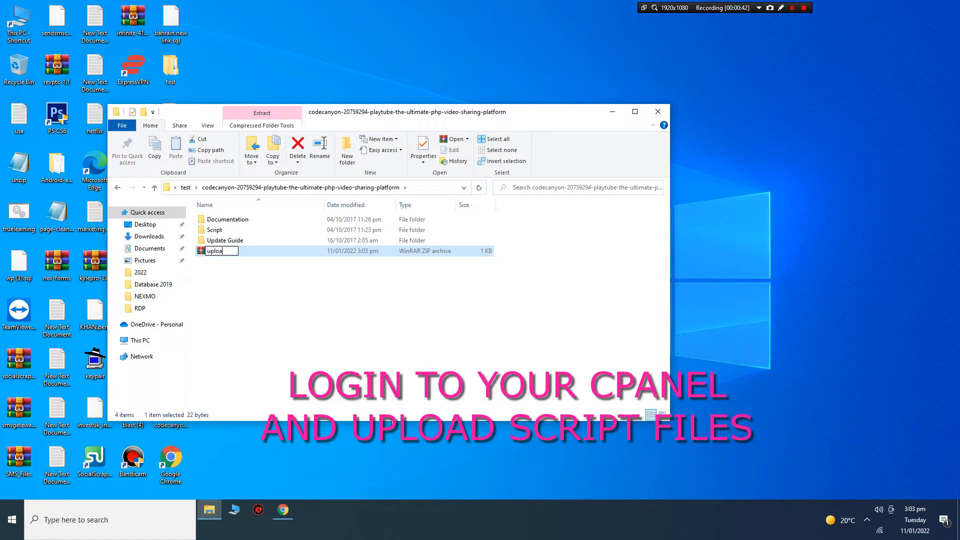
text(d)
key(Return)
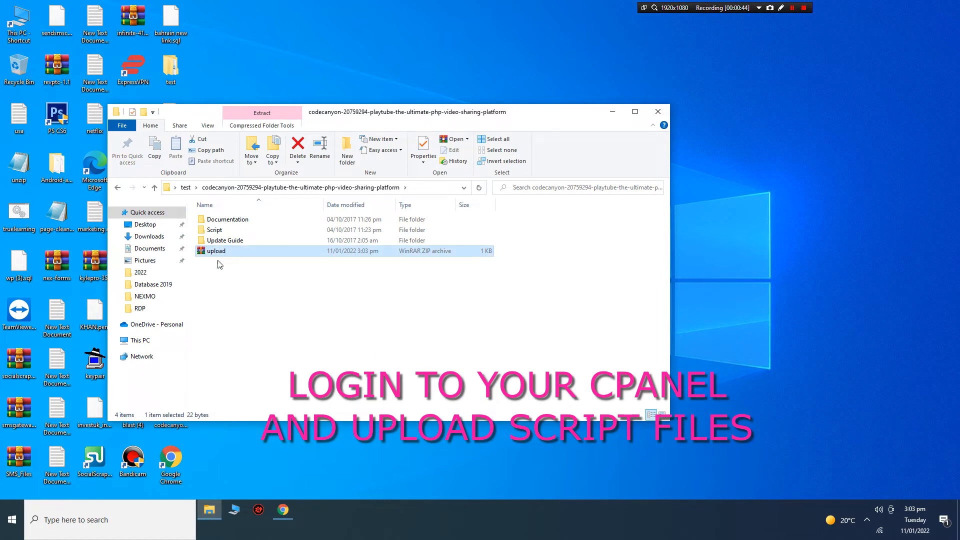
drag(215, 230, 210, 255)
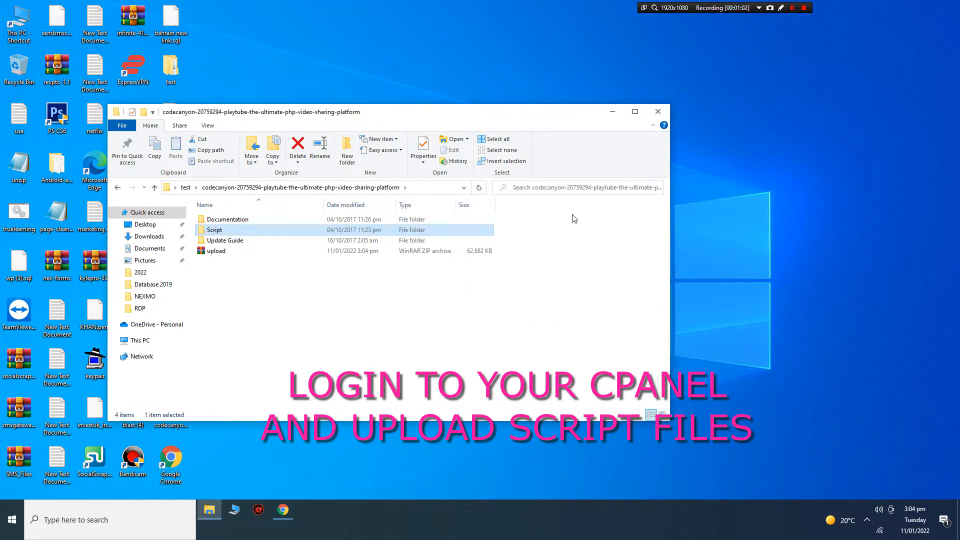
click(658, 111)
Pick upload.zip from test > codecanyon to start uploading it into public_html.
click(283, 509)
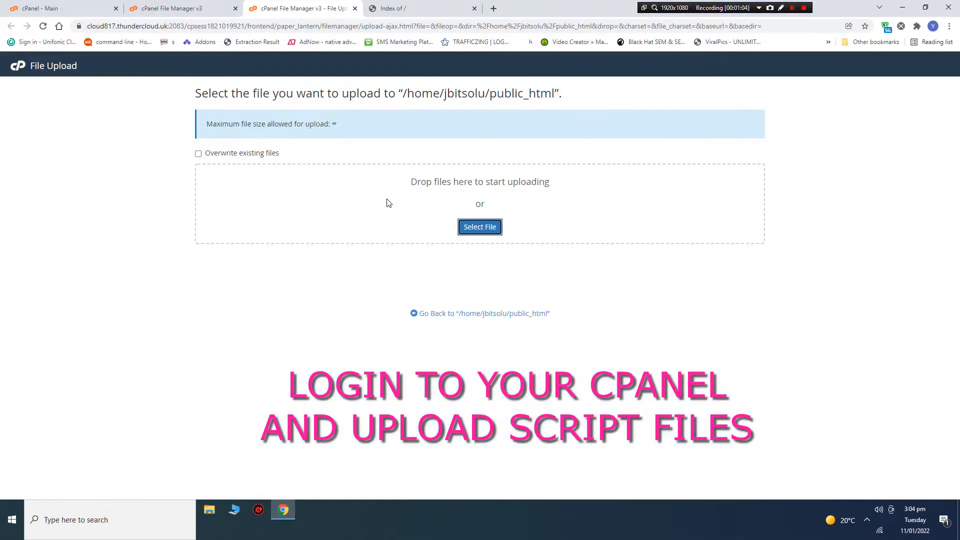
click(477, 227)
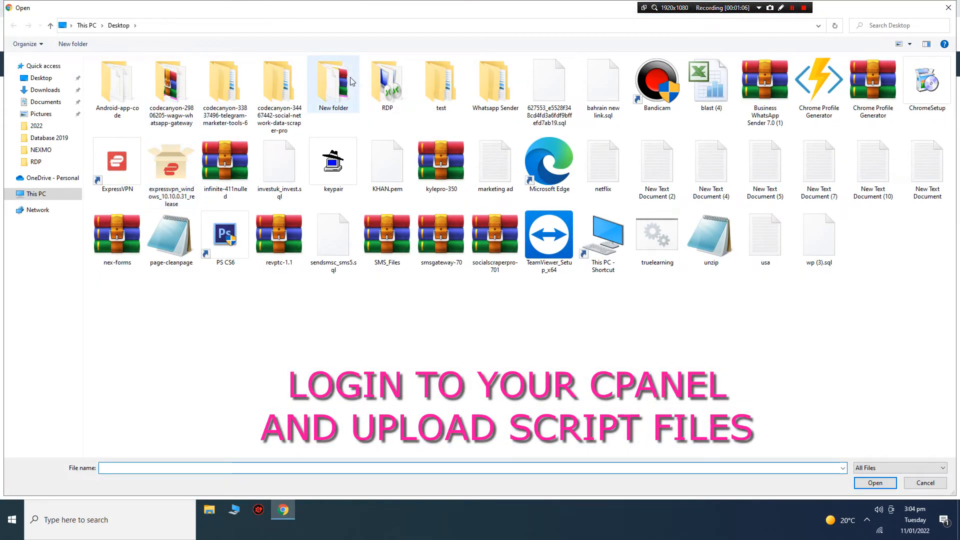
double_click(437, 79)
click(136, 74)
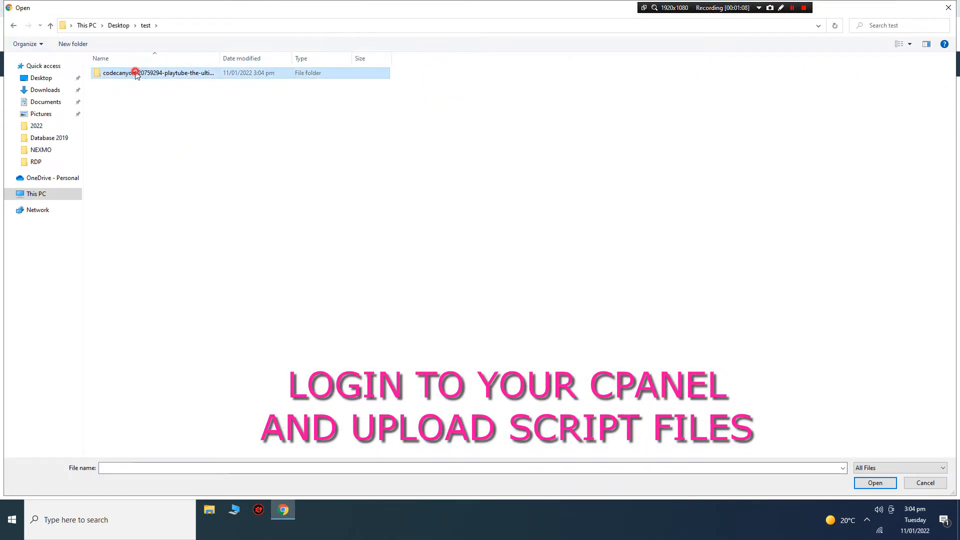
double_click(136, 74)
double_click(125, 104)
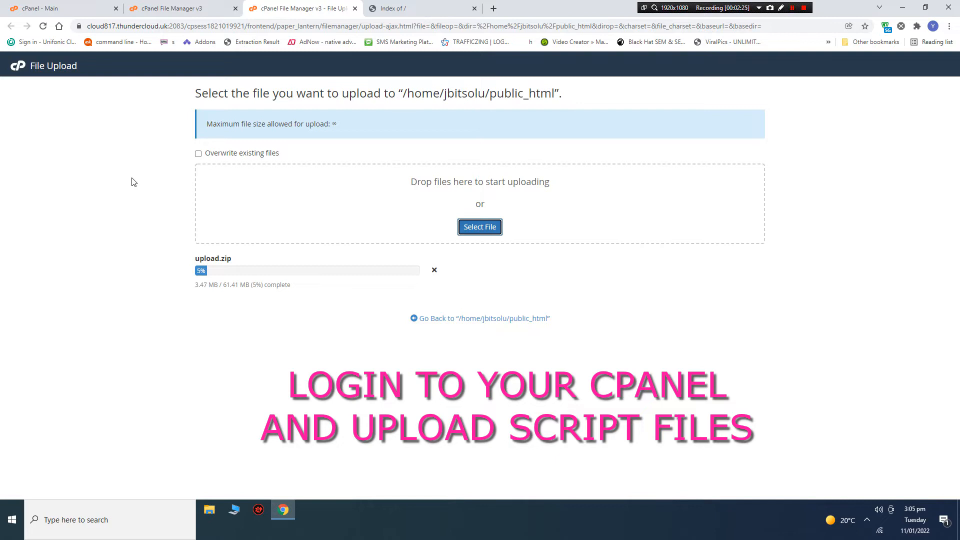
Wait until upload.zip reaches 100% of 61.41 MB.
click(792, 8)
click(793, 8)
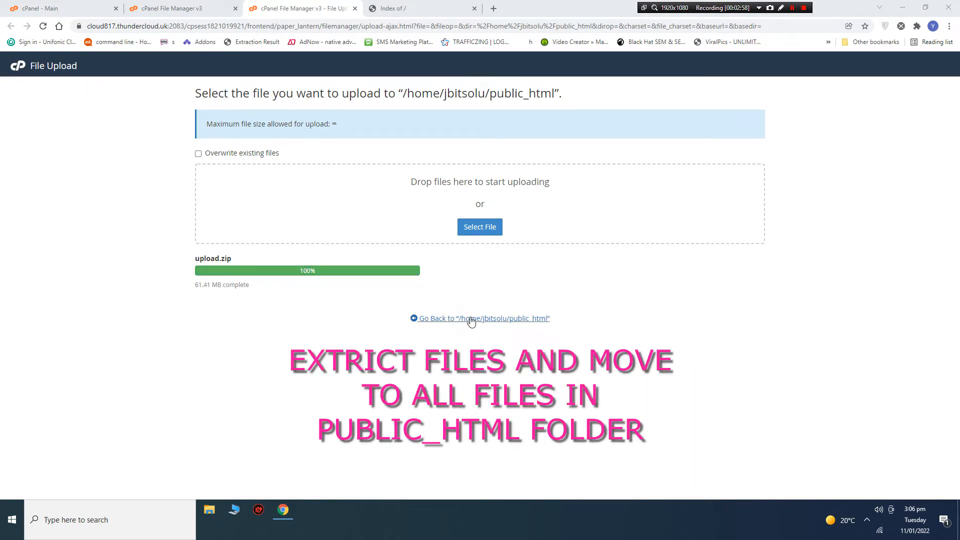
Extract upload.zip into /public_html and close the extraction results.
click(446, 319)
right_click(203, 145)
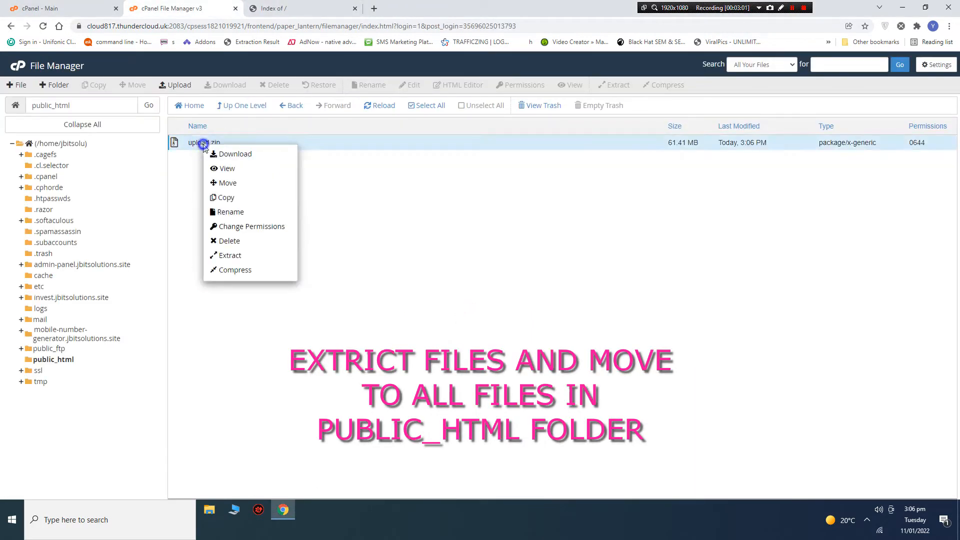
click(241, 260)
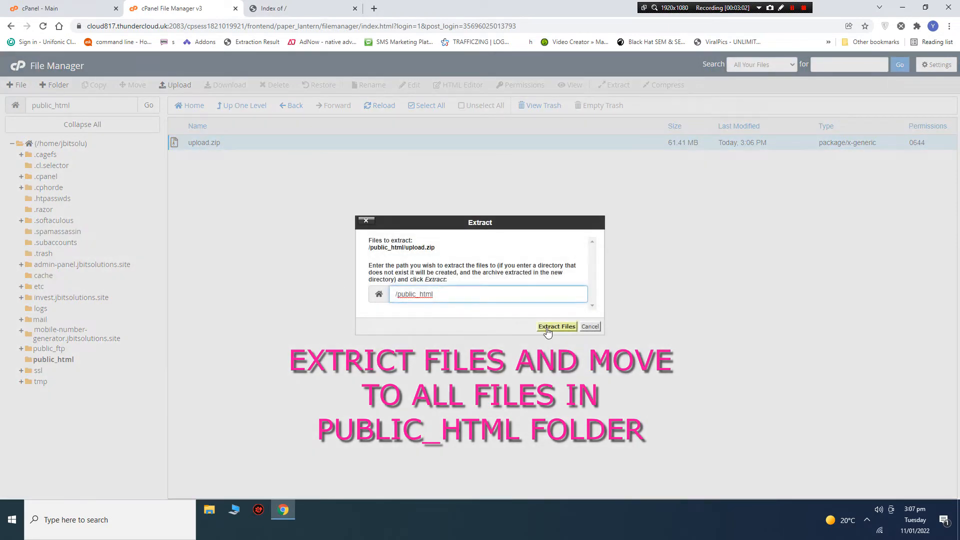
click(551, 388)
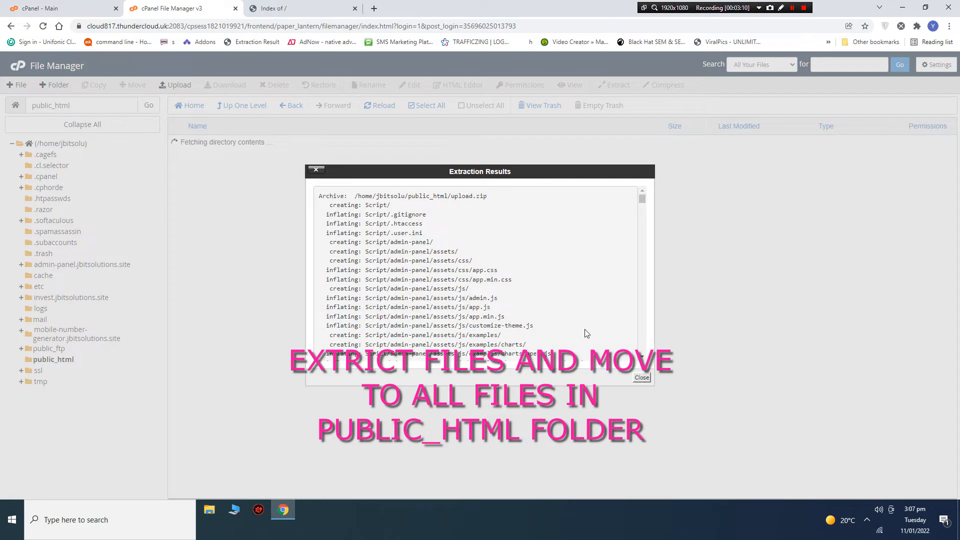
click(640, 379)
Move everything inside Script up into /public_html.
double_click(220, 143)
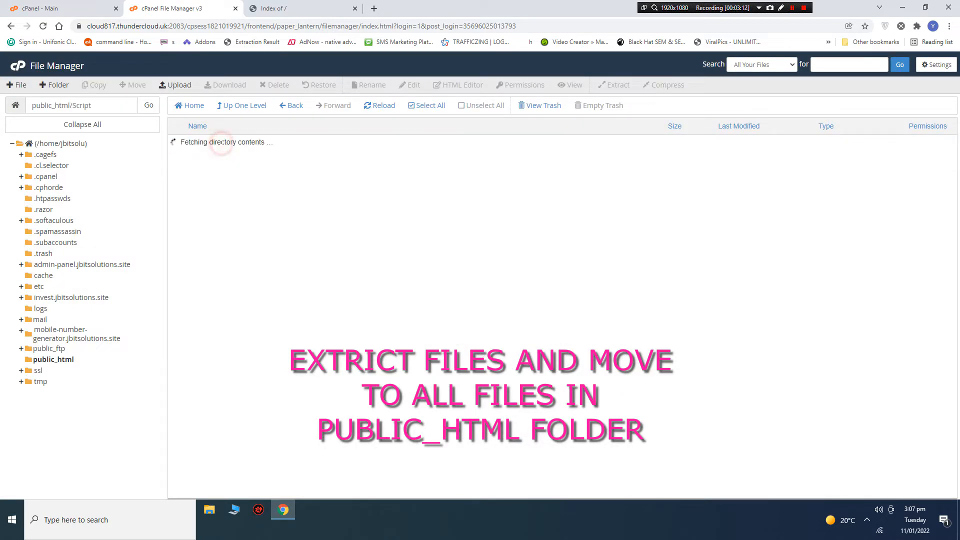
click(429, 107)
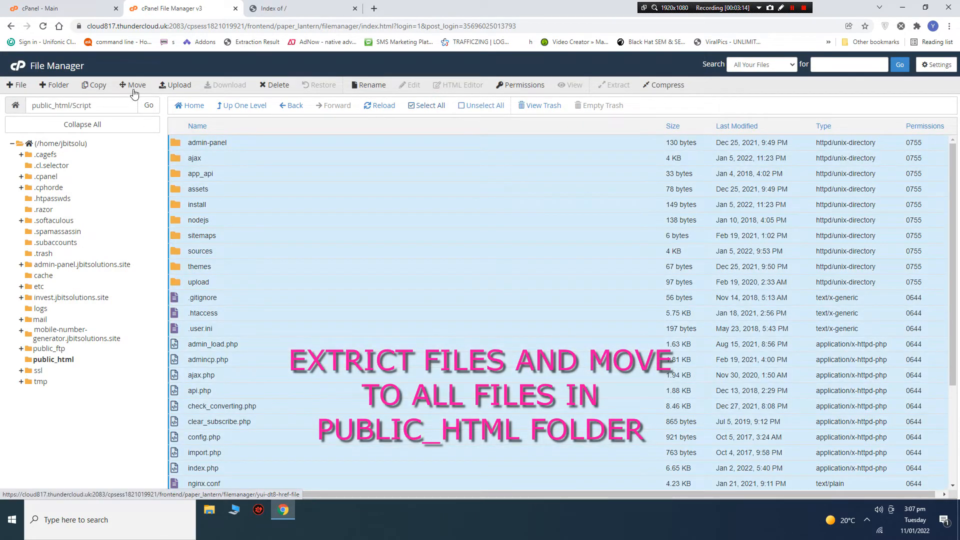
click(133, 85)
double_click(448, 320)
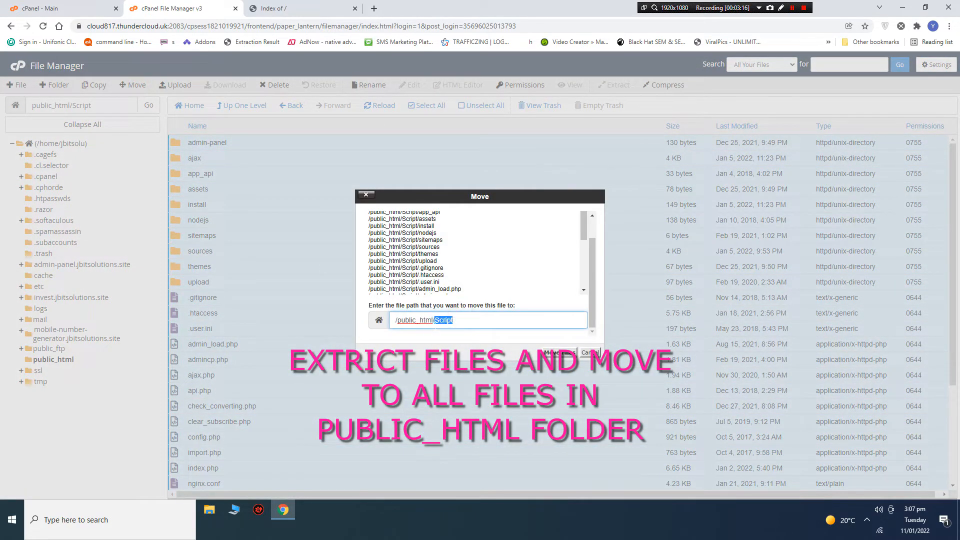
key(BackSpace)
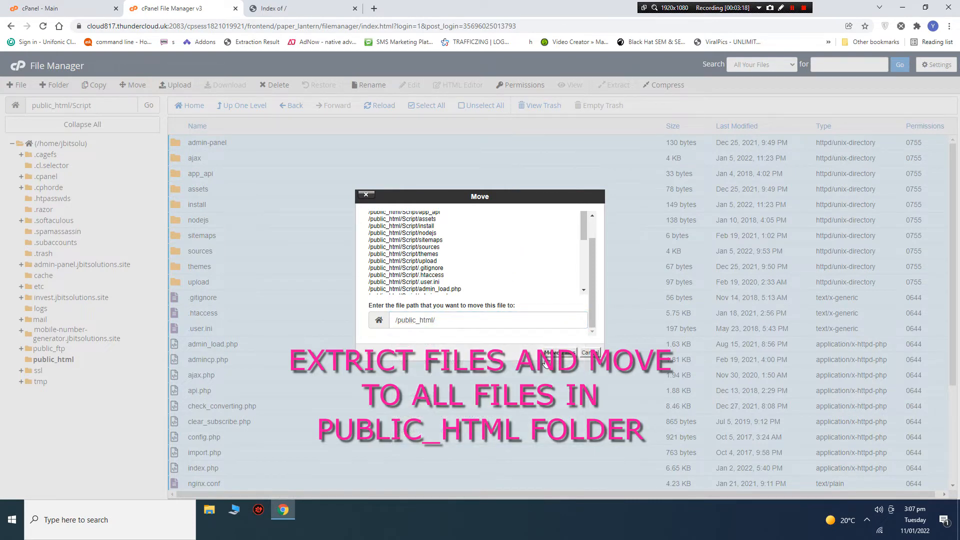
click(550, 352)
click(65, 360)
Reload the website tab so the PlayTube installer appears.
click(303, 7)
right_click(268, 121)
click(294, 151)
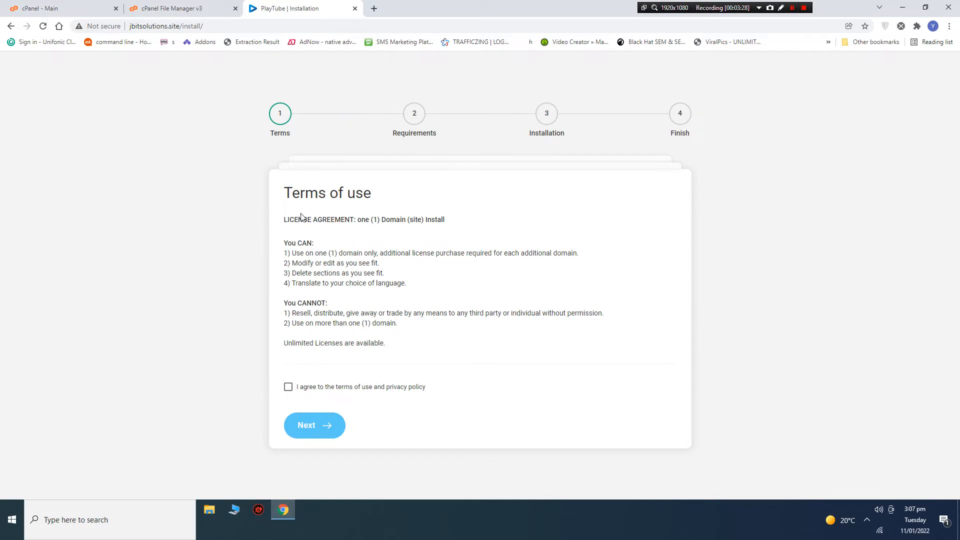
Accept PlayTube's terms, pass the requirements check, then return to the cPanel tab.
click(289, 387)
click(309, 435)
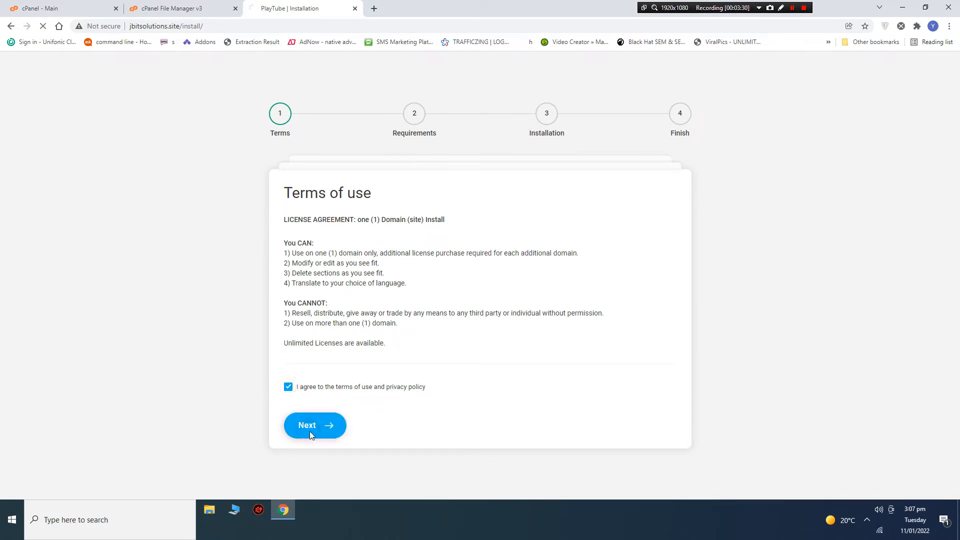
click(323, 456)
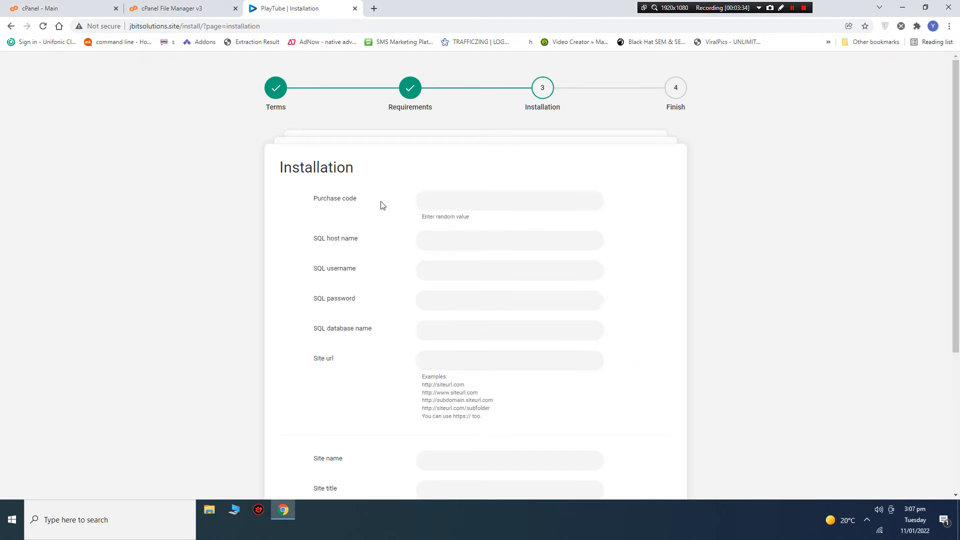
click(84, 5)
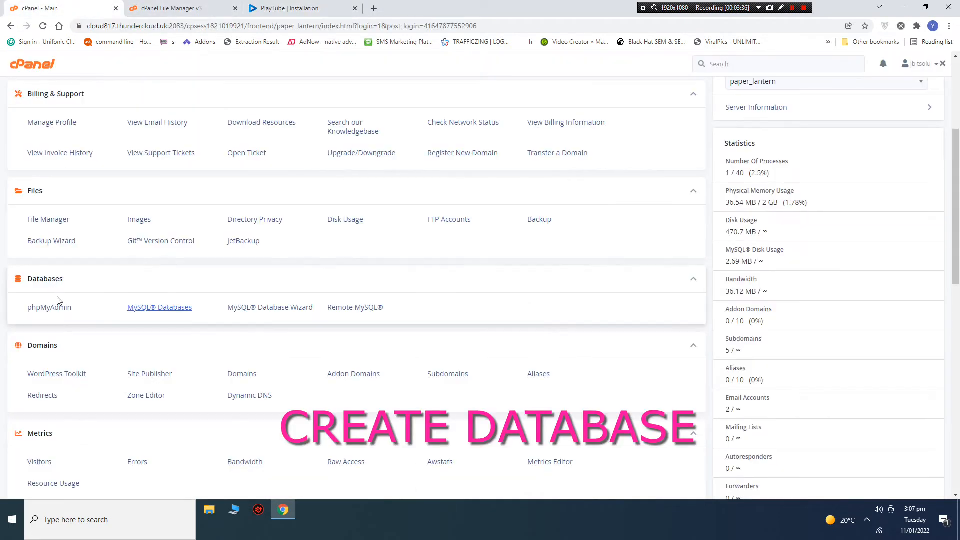
Create the MySQL database jbitsolu_playtube and copy its name.
click(130, 311)
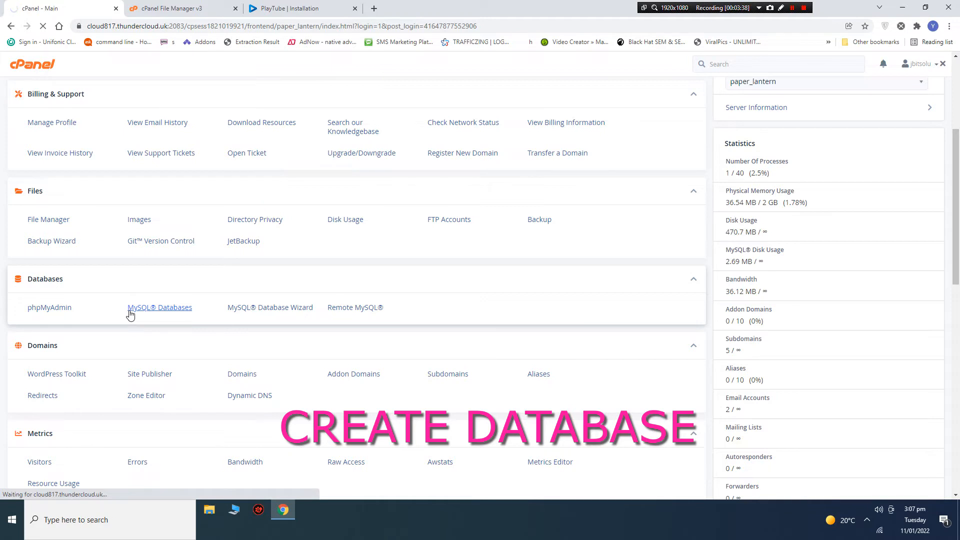
click(70, 207)
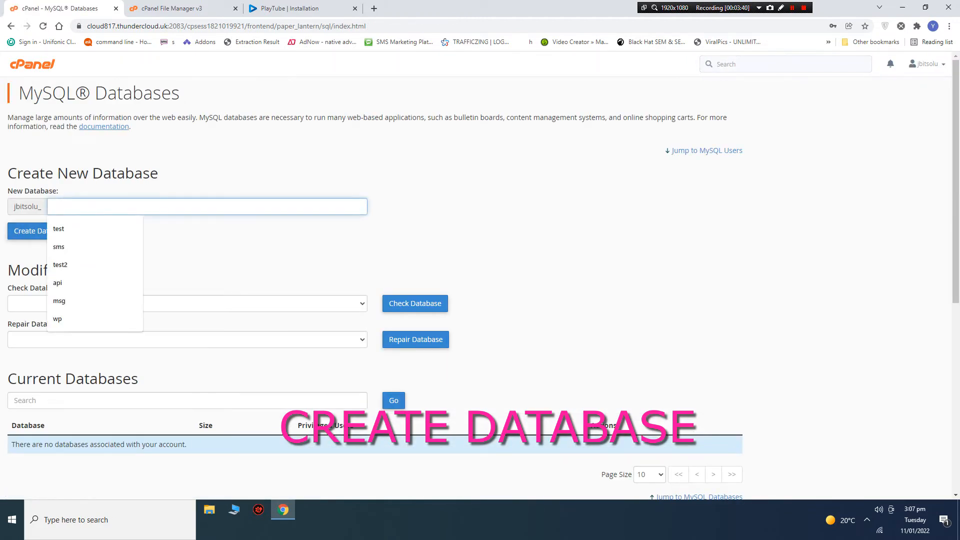
text(playtube)
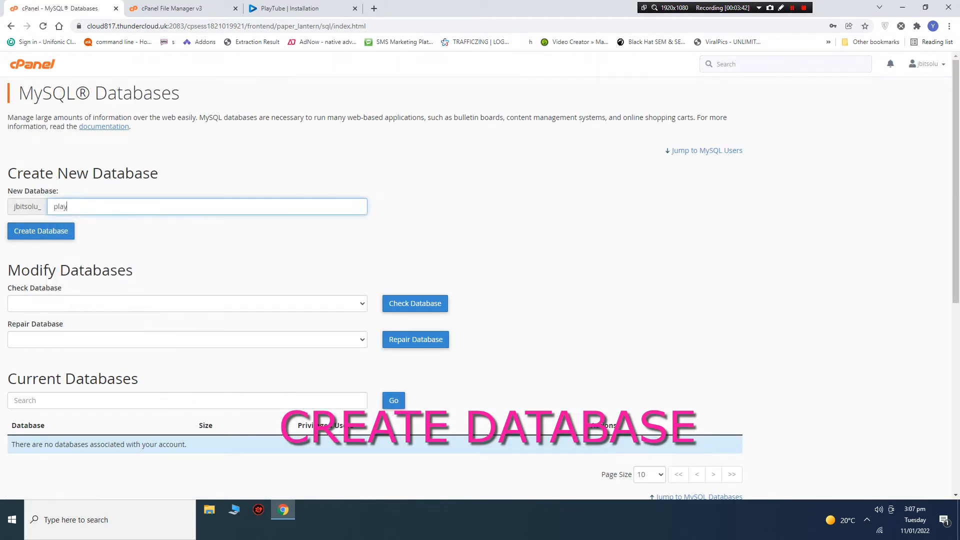
click(47, 233)
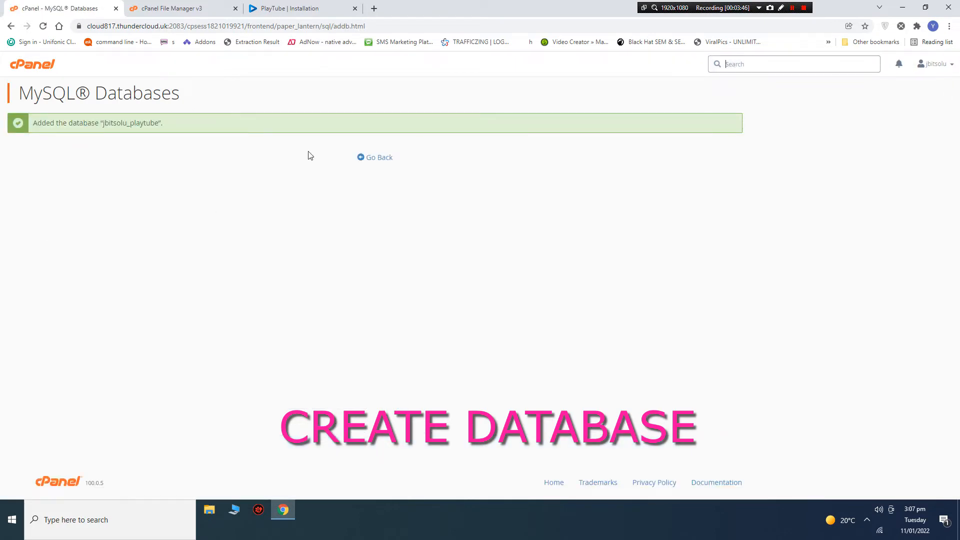
double_click(148, 123)
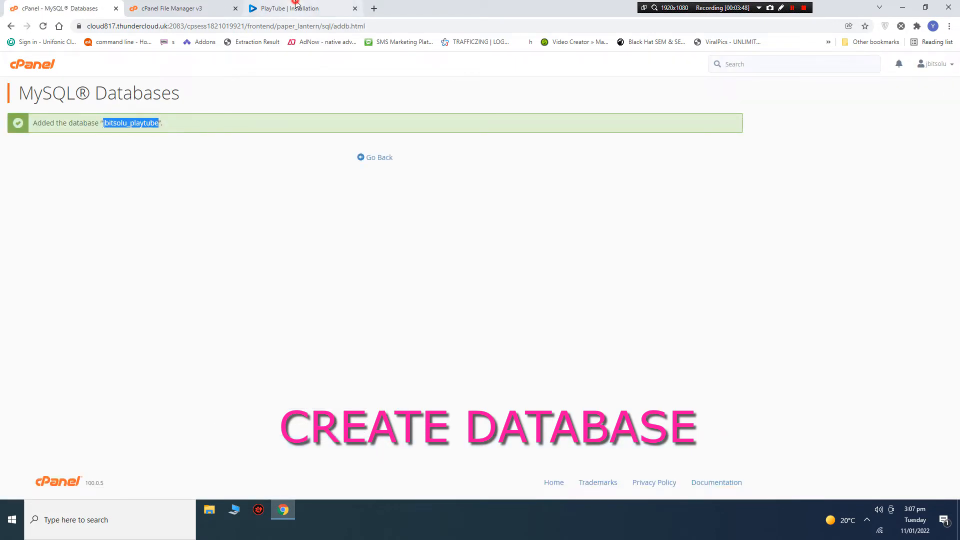
In the installer, set SQL host to localhost and SQL username and database to jbitsolu_playtube.
click(290, 9)
click(443, 239)
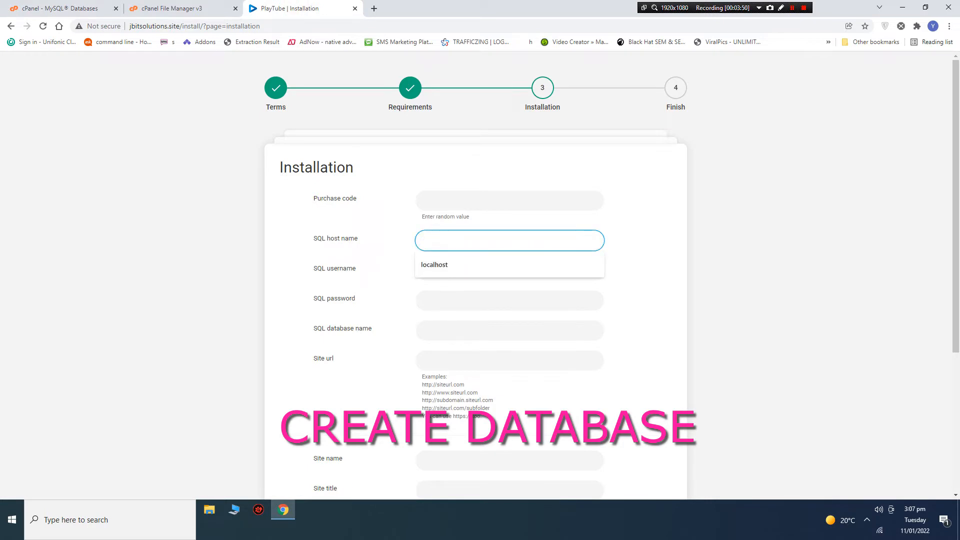
click(455, 261)
click(453, 270)
text(jbitsolu_playtube)
click(444, 319)
click(440, 330)
text(jbitsolu_playtube)
click(60, 9)
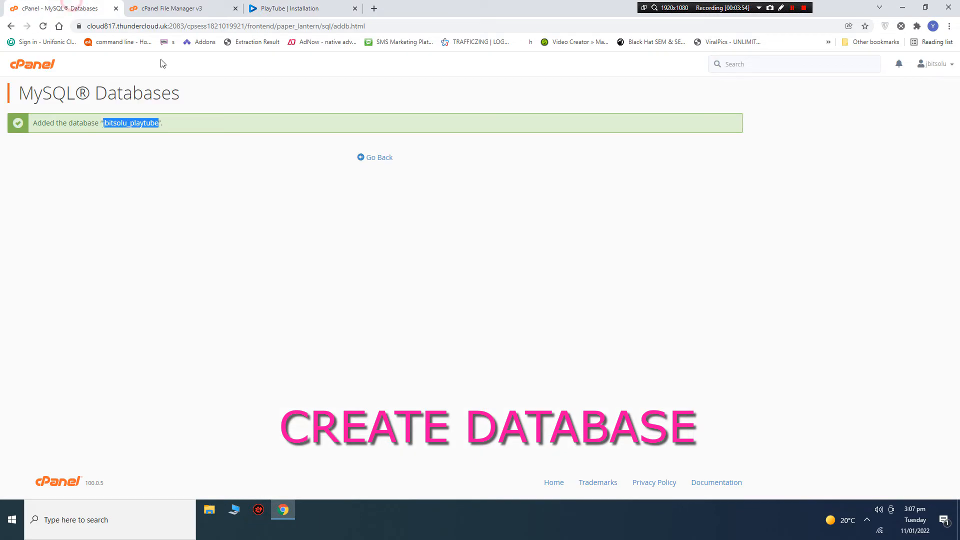
click(375, 159)
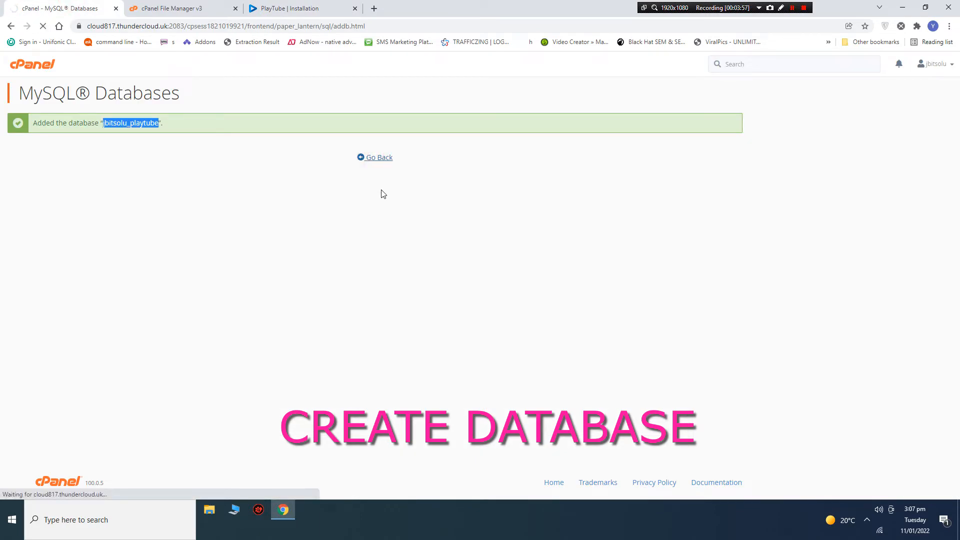
scroll(232, 306, down, 10)
Create MySQL user jbitsolu_playtube with a generated password, copying the password.
double_click(131, 235)
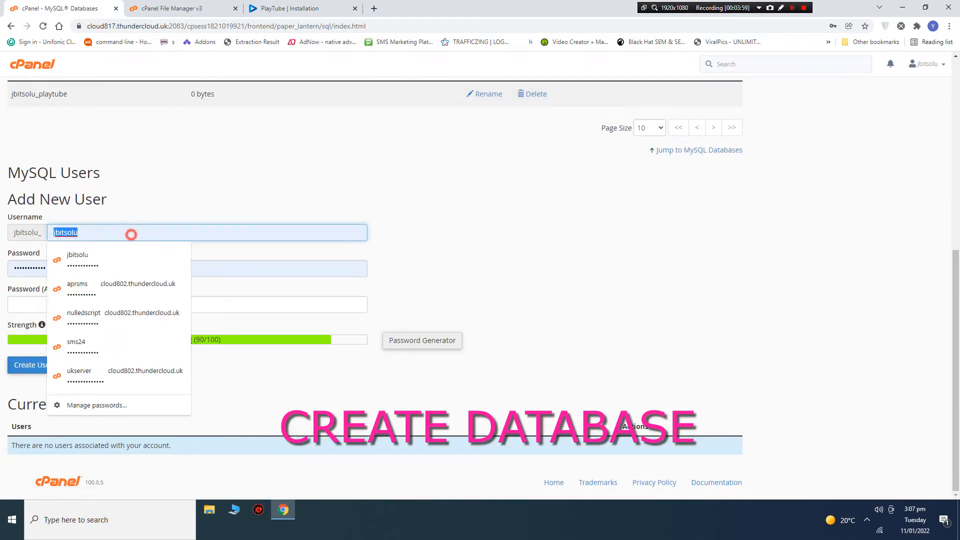
text(playtube)
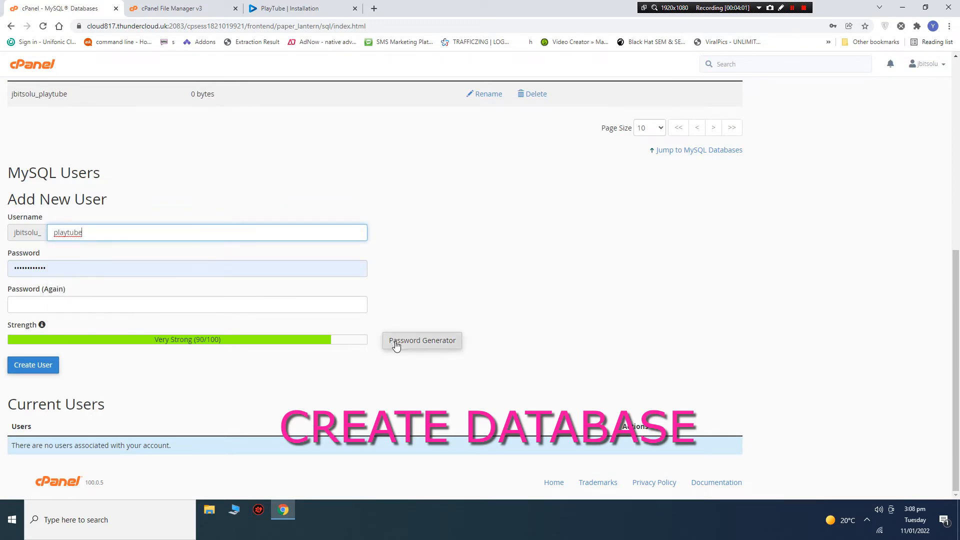
click(400, 342)
double_click(461, 240)
right_click(420, 241)
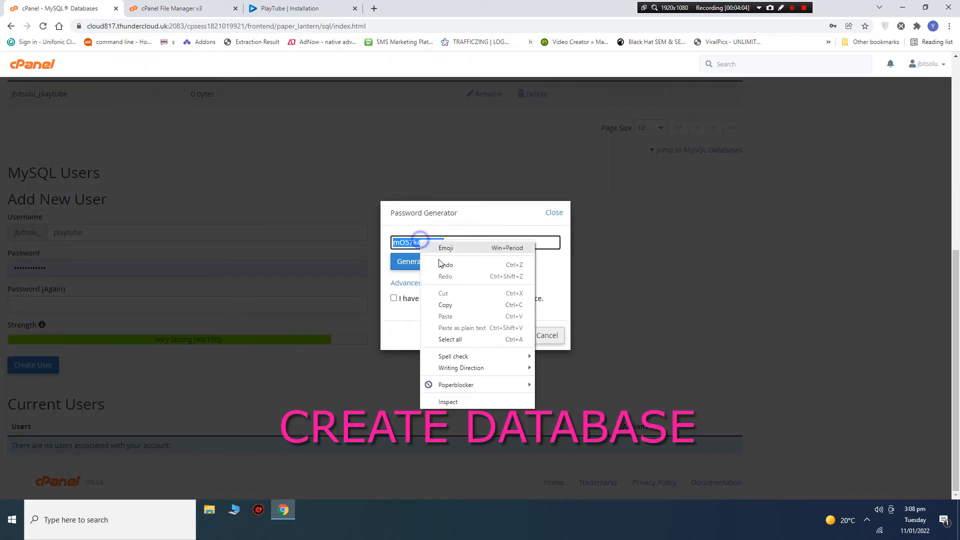
click(421, 302)
click(422, 300)
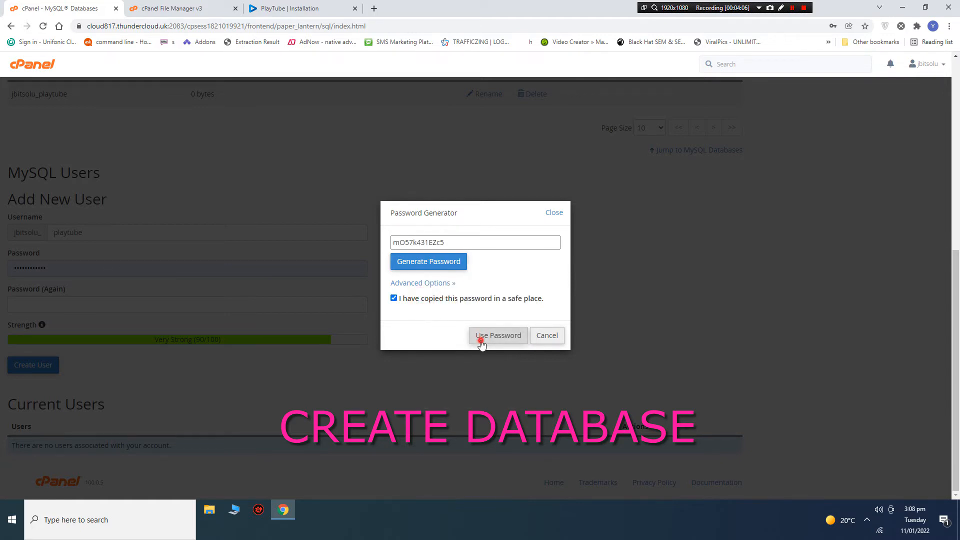
click(481, 337)
click(40, 371)
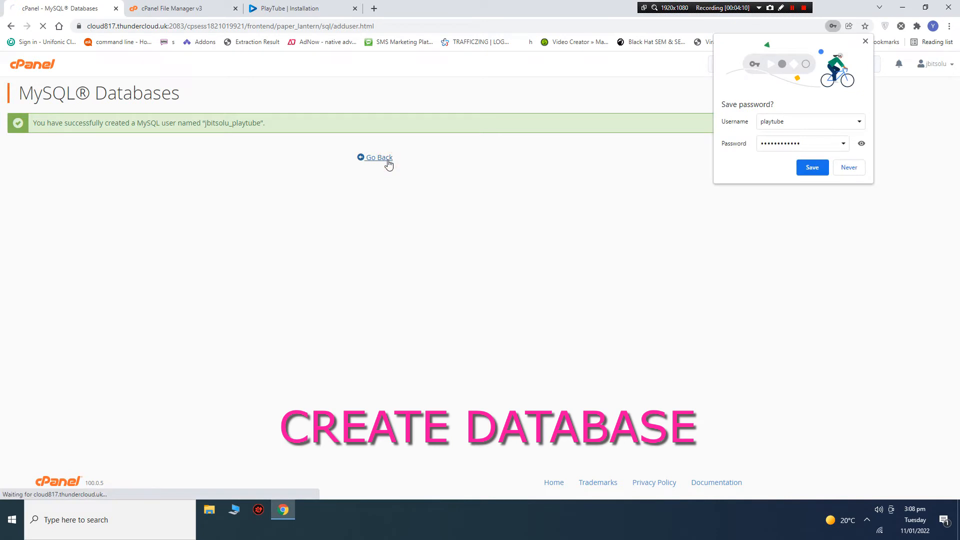
Paste the generated password into the installer's SQL password field.
click(287, 7)
click(427, 299)
click(450, 321)
Add jbitsolu_playtube to the playtube database with ALL PRIVILEGES.
click(57, 8)
scroll(122, 394, down, 12)
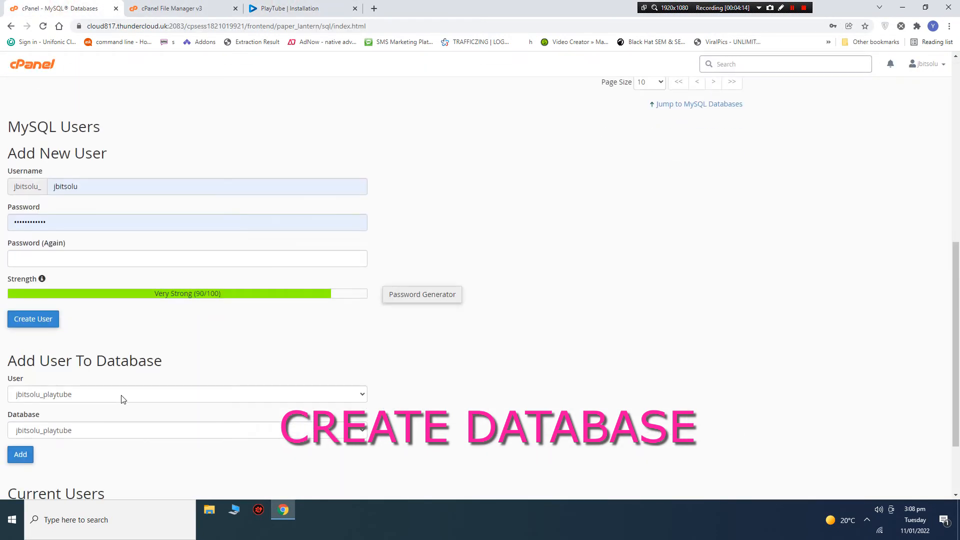
click(21, 364)
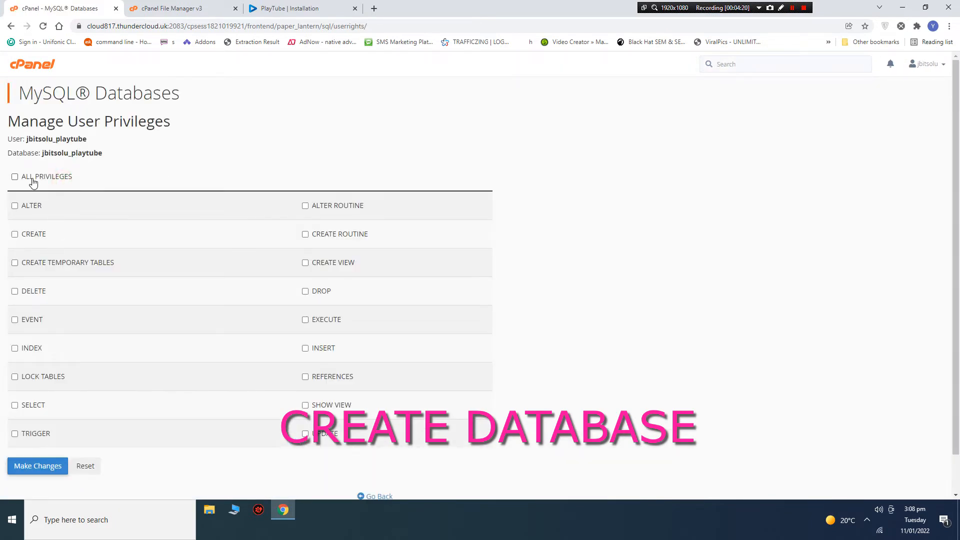
click(32, 180)
click(41, 466)
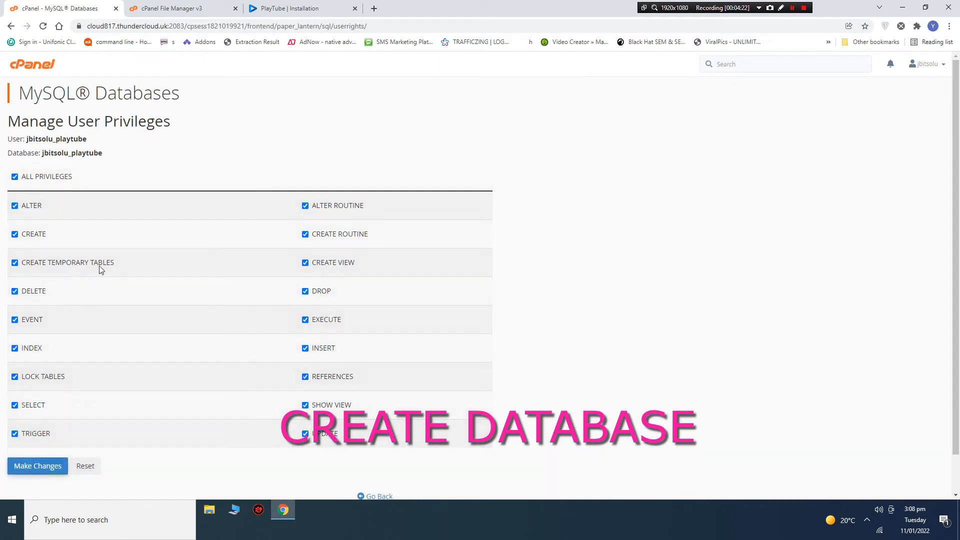
click(290, 9)
scroll(378, 300, down, 3)
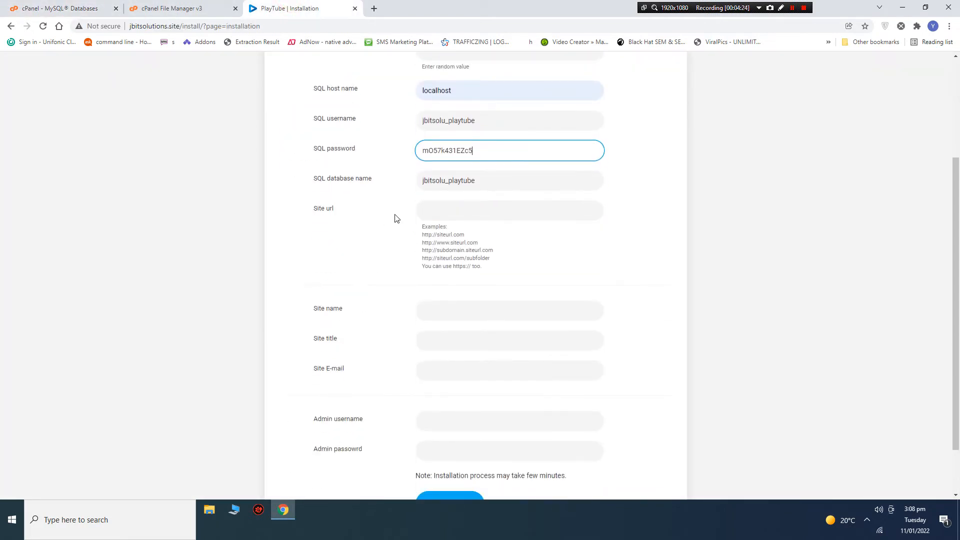
Set the site URL to the site's domain copied from the address bar.
click(422, 210)
text(Playtube)
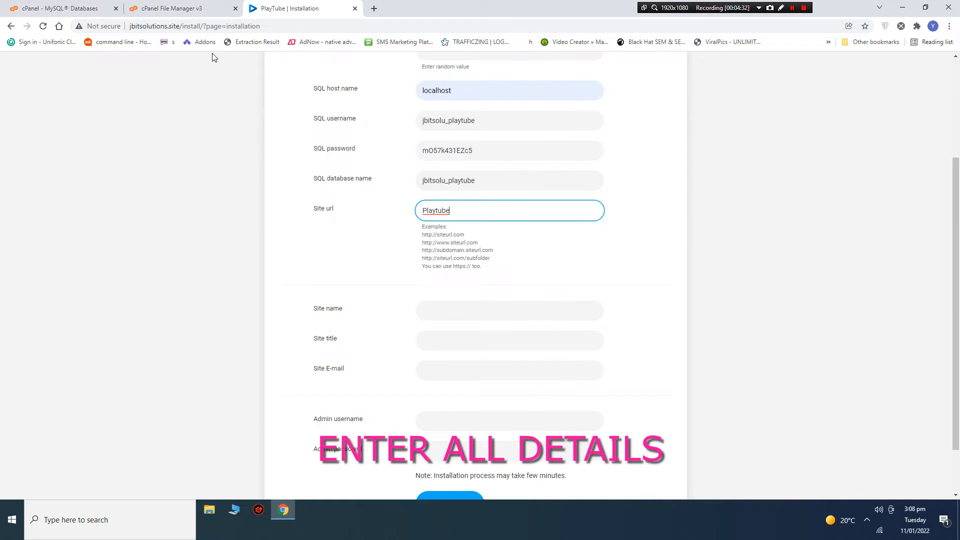
double_click(152, 26)
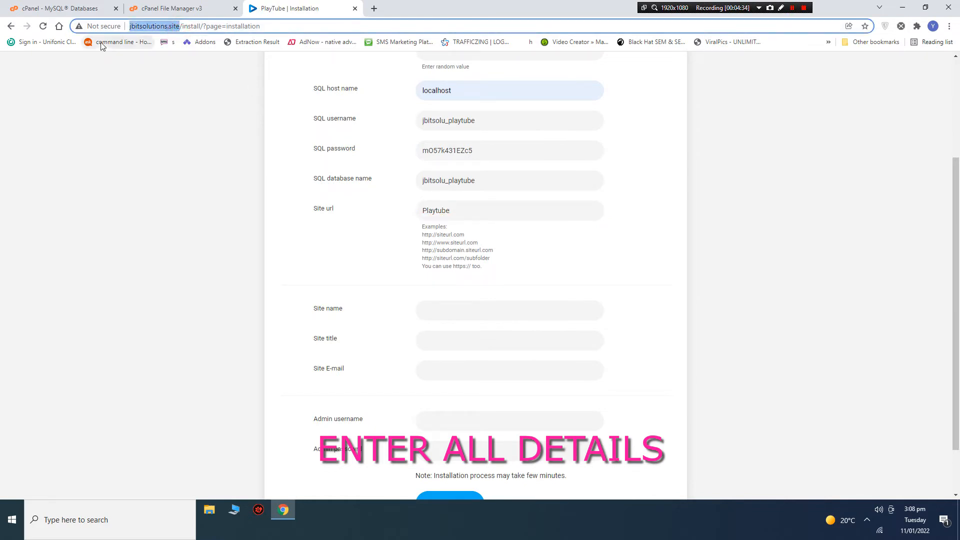
drag(418, 214, 305, 225)
key(ctrl+v)
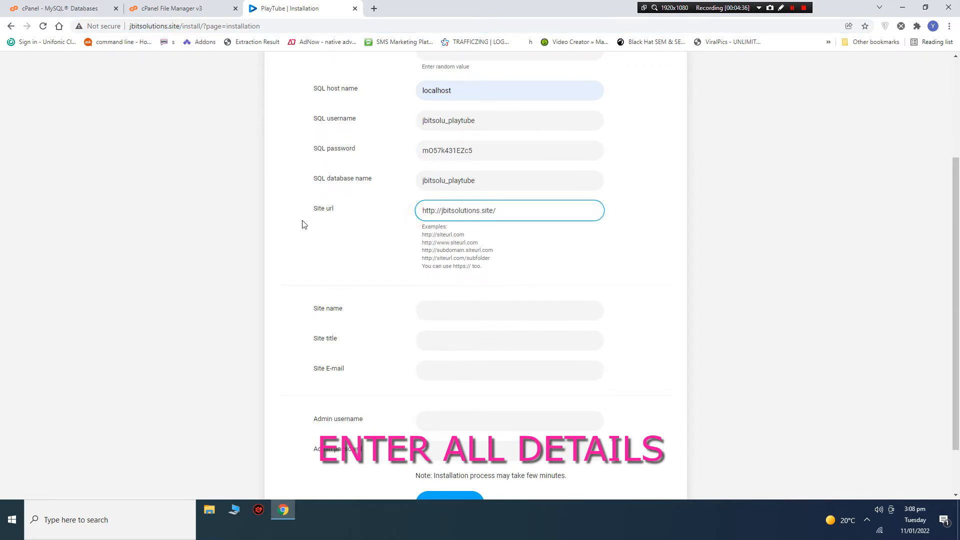
Set site name PLAYTUBE and site title 'PLAYTUBE - JB IT SOLUTIONS'.
click(428, 313)
text([P)
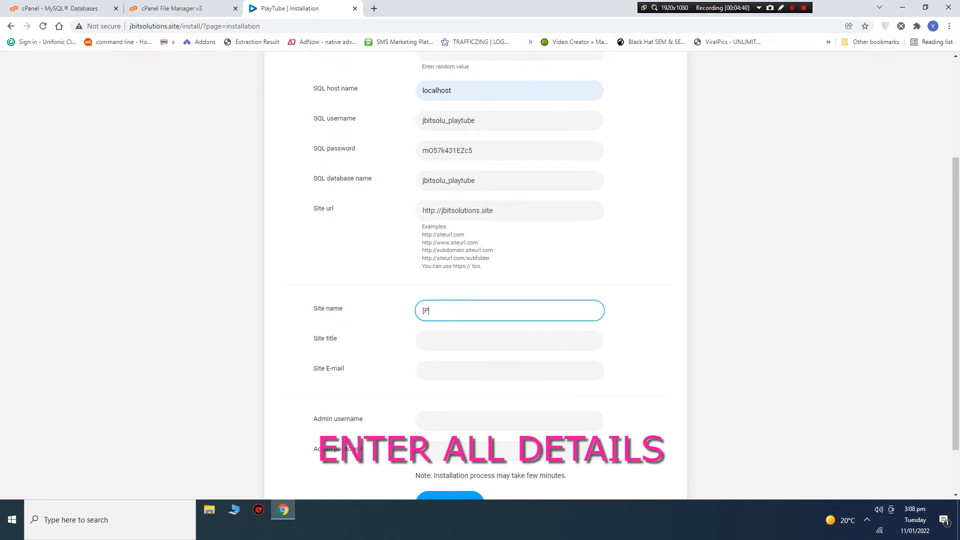
text(LAYTUBE)
click(441, 342)
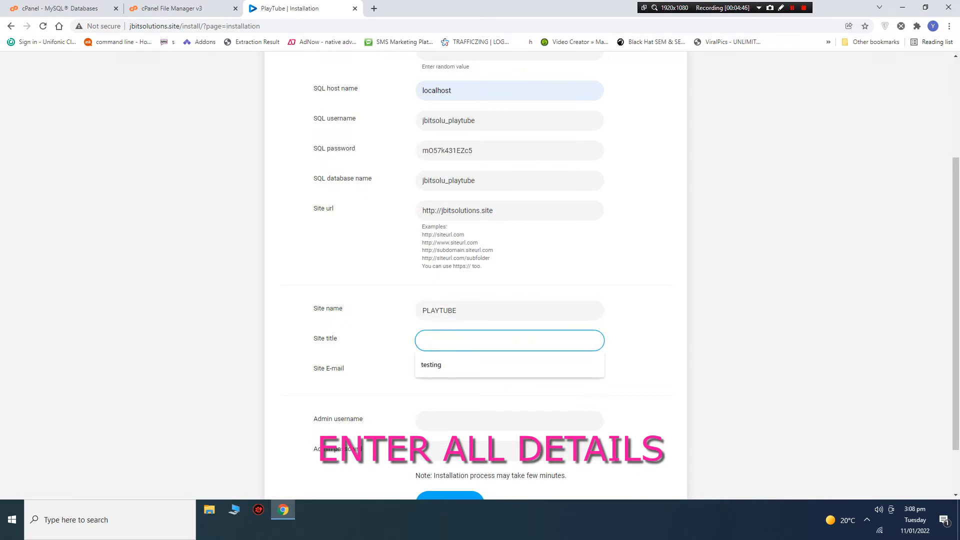
key(shift+Tab)
key(ctrl+c)
click(440, 342)
key(ctrl+v)
text(- )
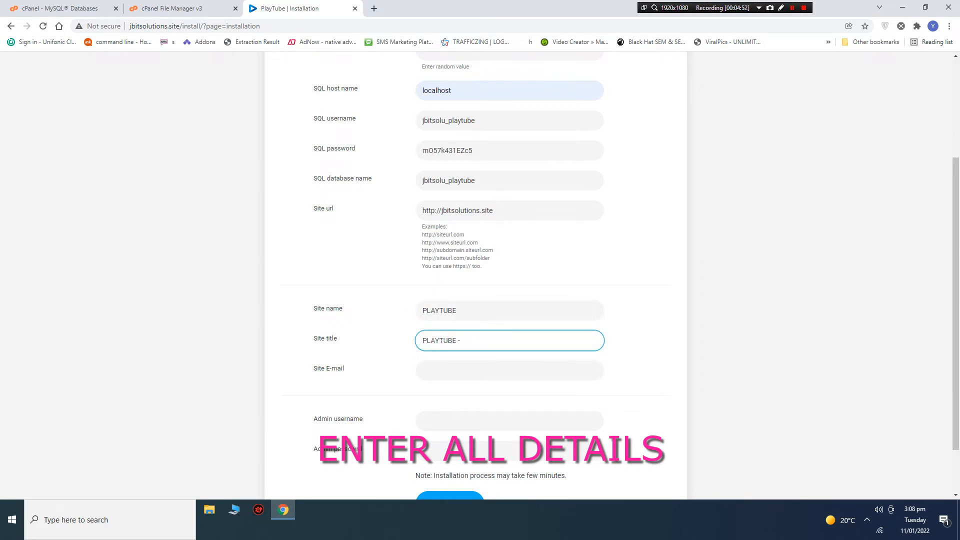
text(INSTALL TEST)
drag(463, 340, 508, 341)
text(JB IT SOLUTIONS)
Fill in the site e-mail, admin username admin and the admin password.
click(433, 376)
text(ADMIN)
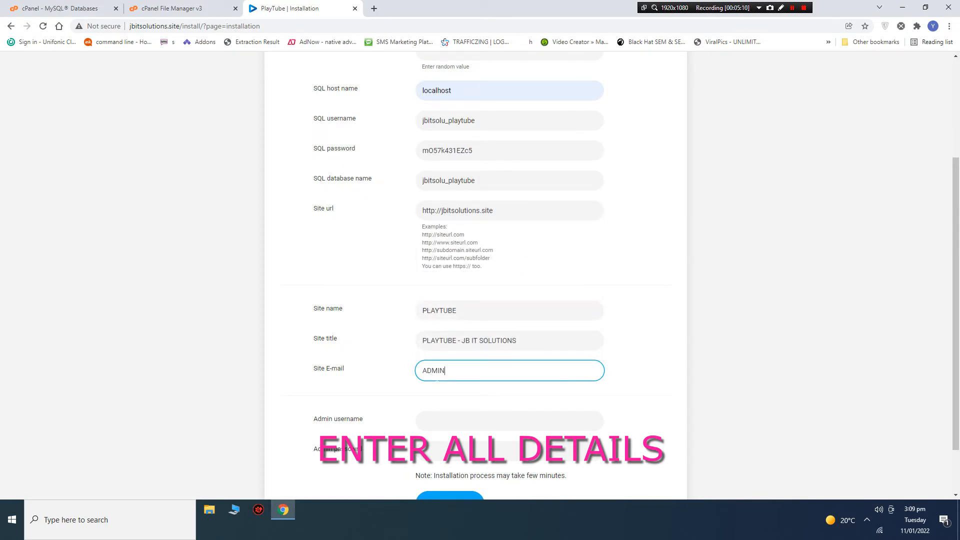
text(@ADMIN.COM)
click(430, 420)
text(admin)
key(Tab)
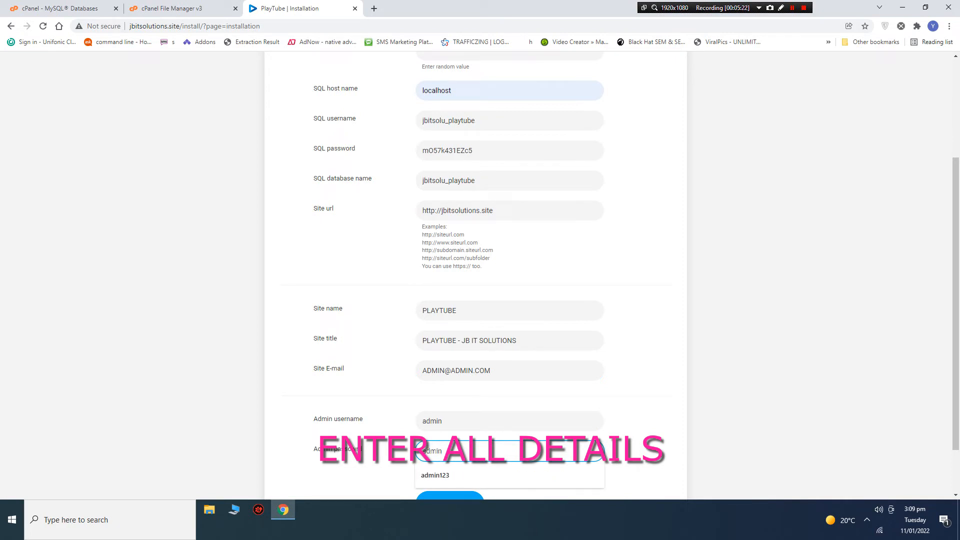
click(445, 470)
scroll(450, 465, down, 1)
scroll(525, 416, up, 4)
Enter the purchase code and start the PlayTube installation.
click(437, 203)
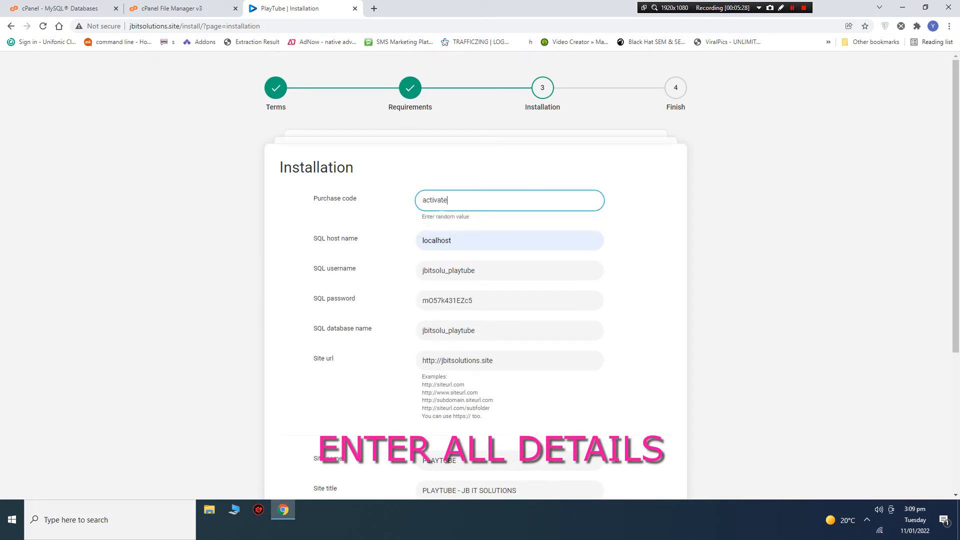
scroll(436, 442, down, 4)
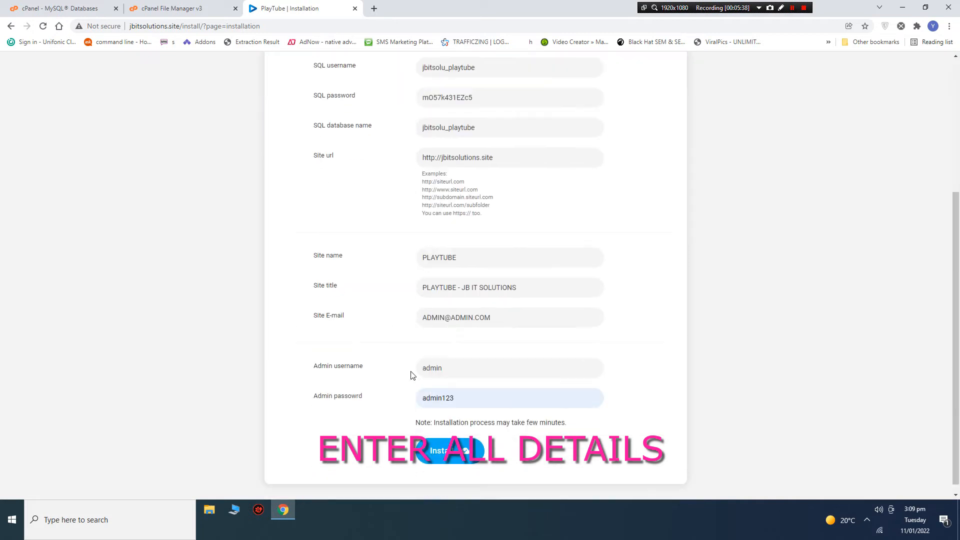
click(436, 442)
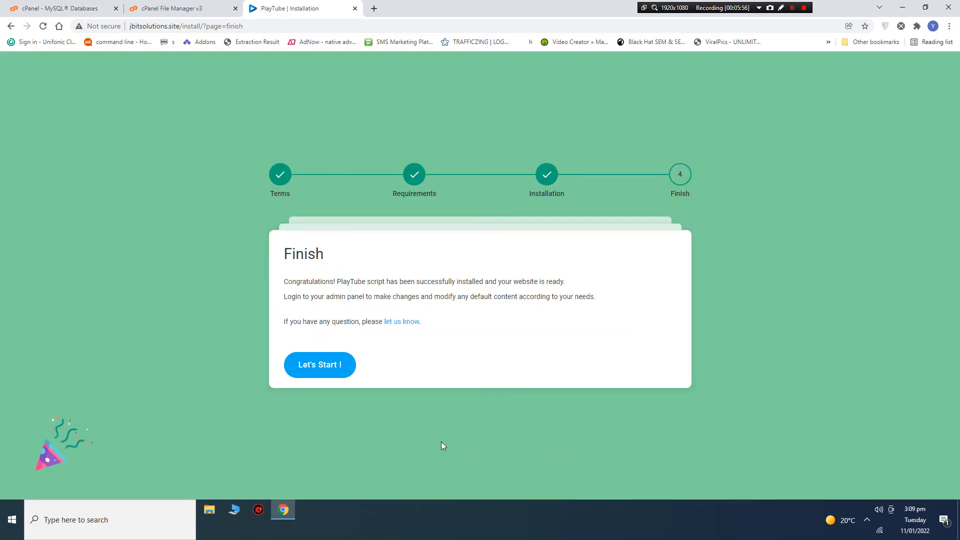
Launch the freshly installed PlayTube site from the installer's Finish page.
click(318, 369)
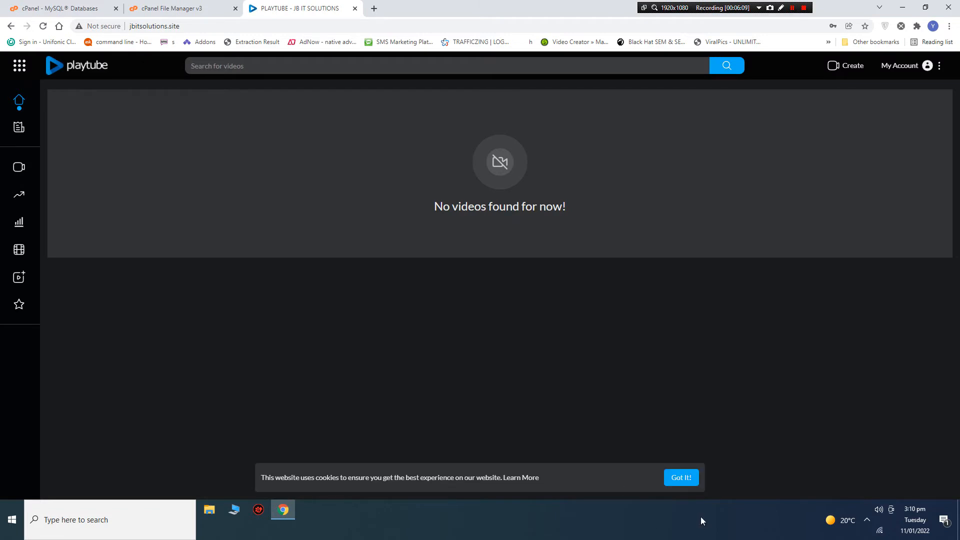
Dismiss the cookie notice and try the sign-up and upload options before going back.
click(684, 481)
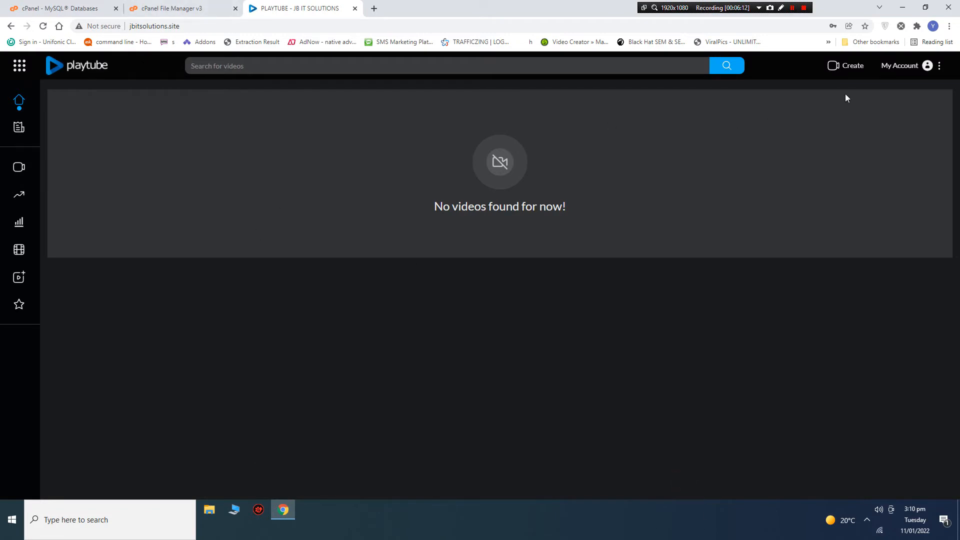
click(928, 65)
click(866, 145)
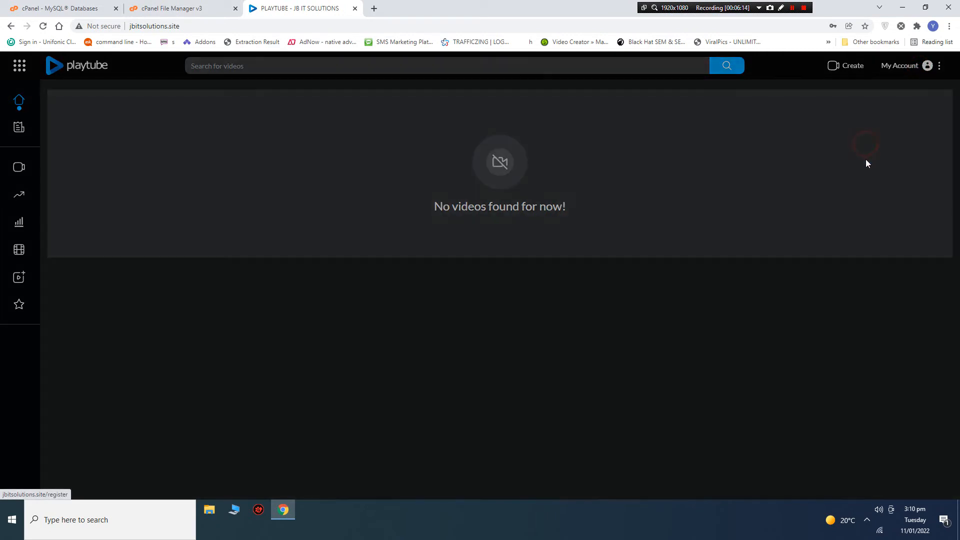
click(735, 200)
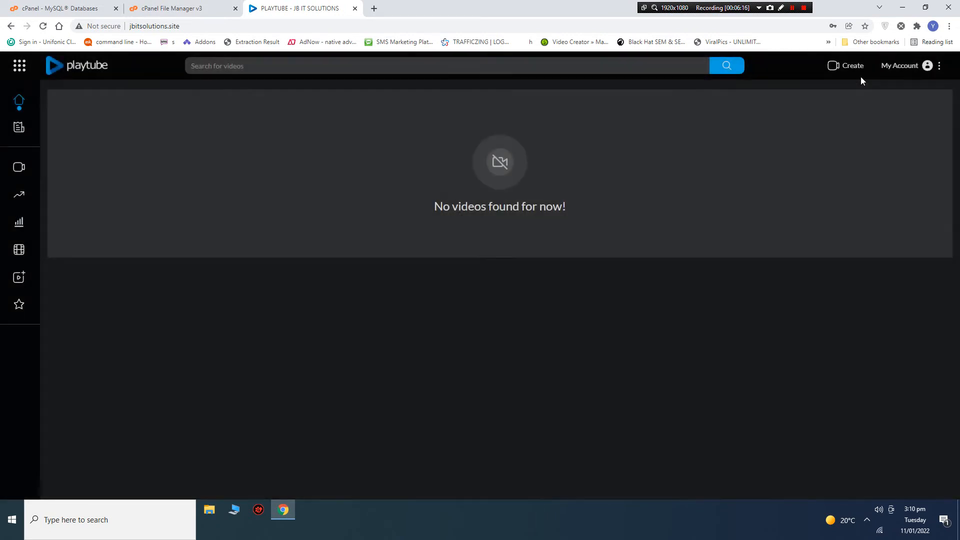
click(844, 66)
click(849, 89)
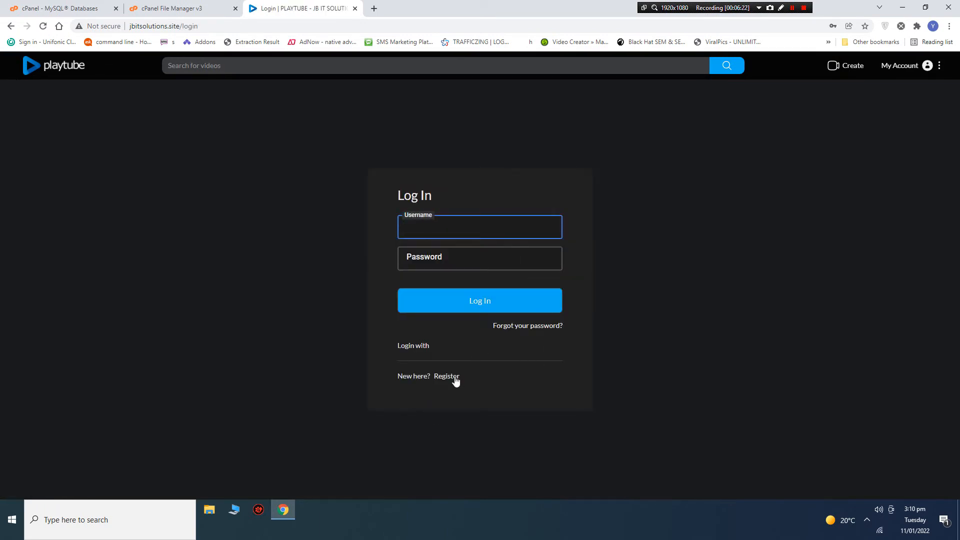
click(447, 377)
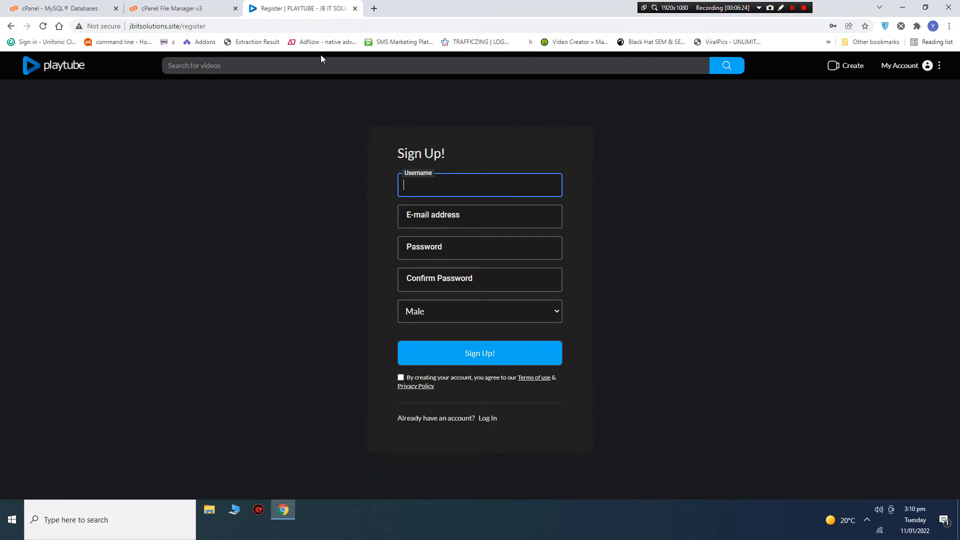
click(11, 26)
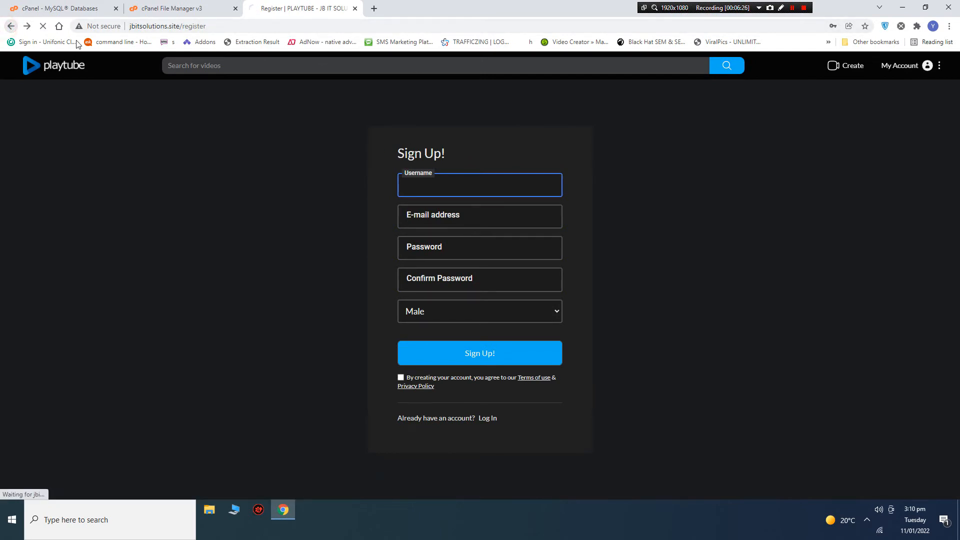
Try the site's /admin address, then return from the missing page.
click(190, 27)
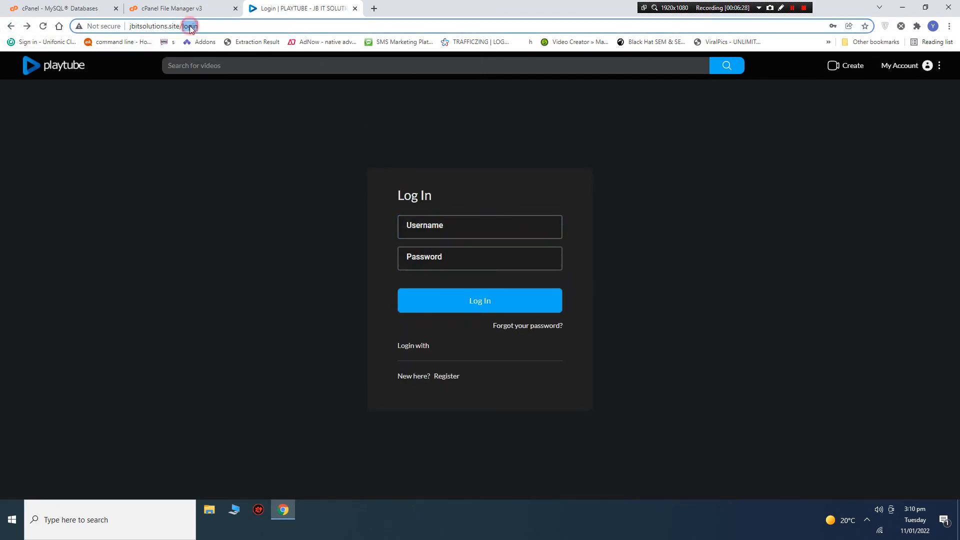
text(admin)
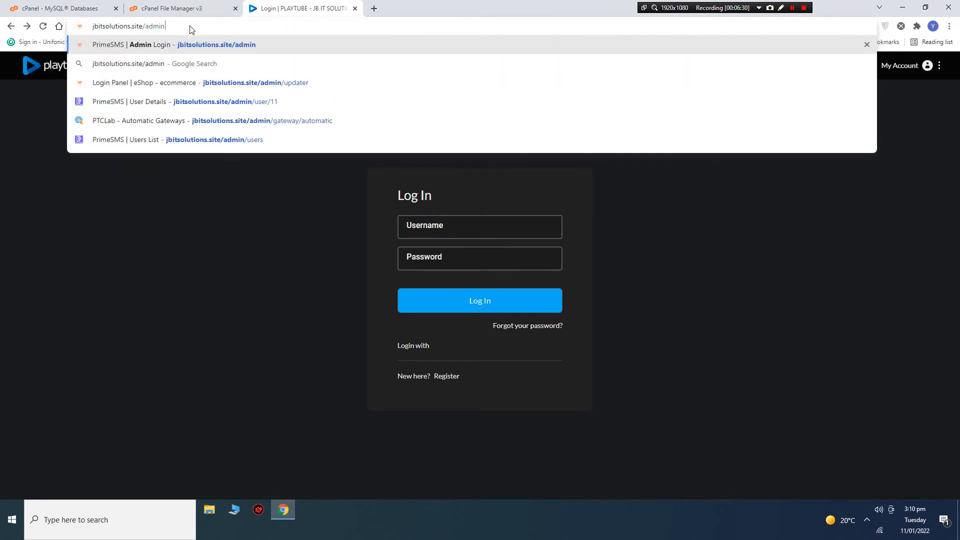
key(Return)
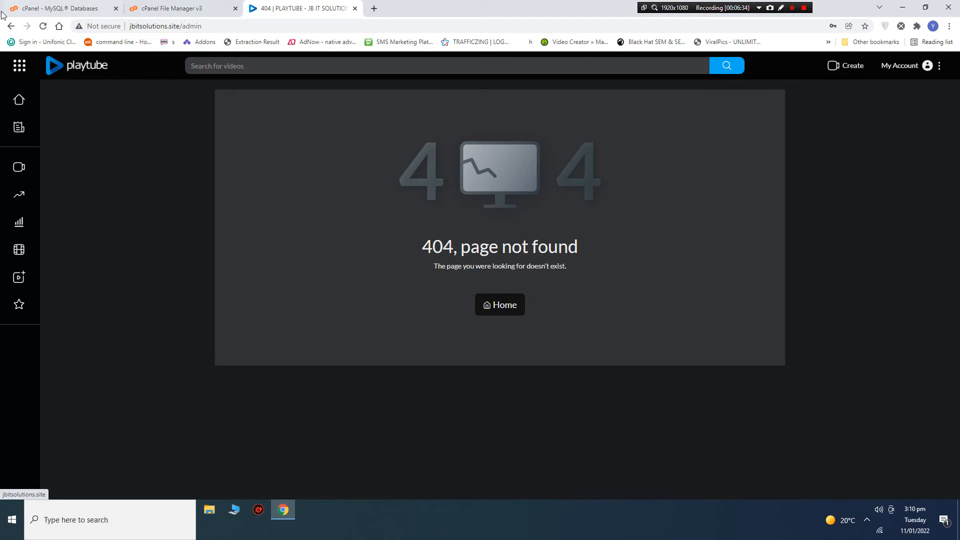
click(11, 26)
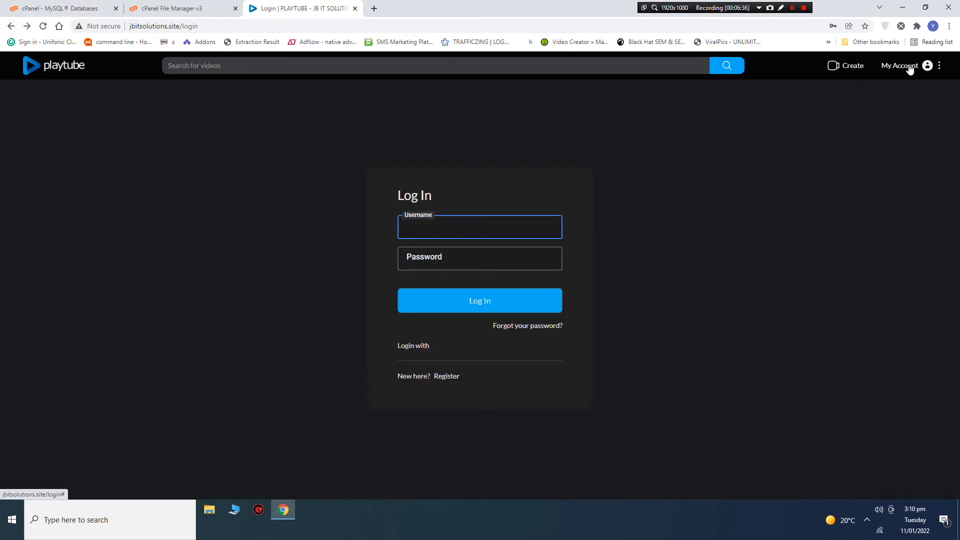
Log in through My Account with the saved administrator username and password.
click(910, 67)
click(866, 120)
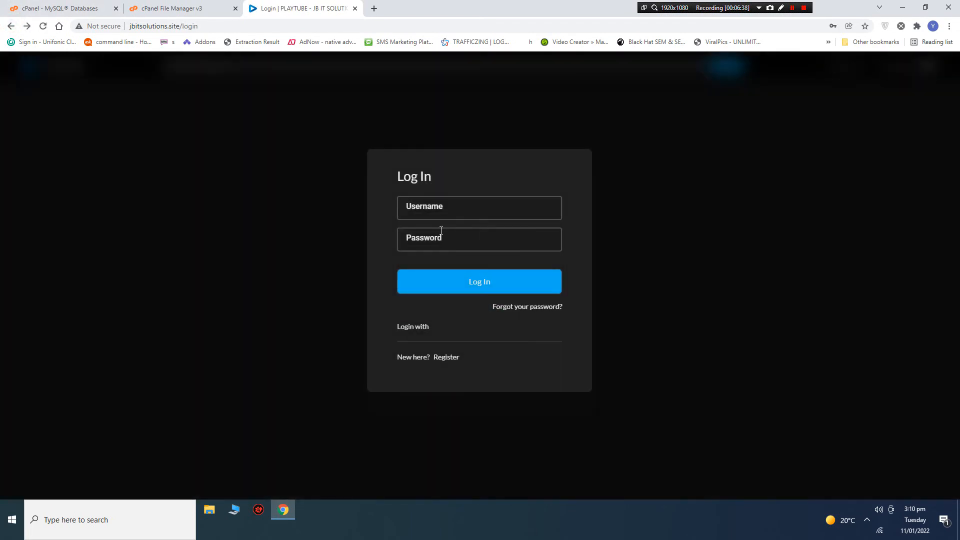
click(425, 211)
text(ad)
click(428, 235)
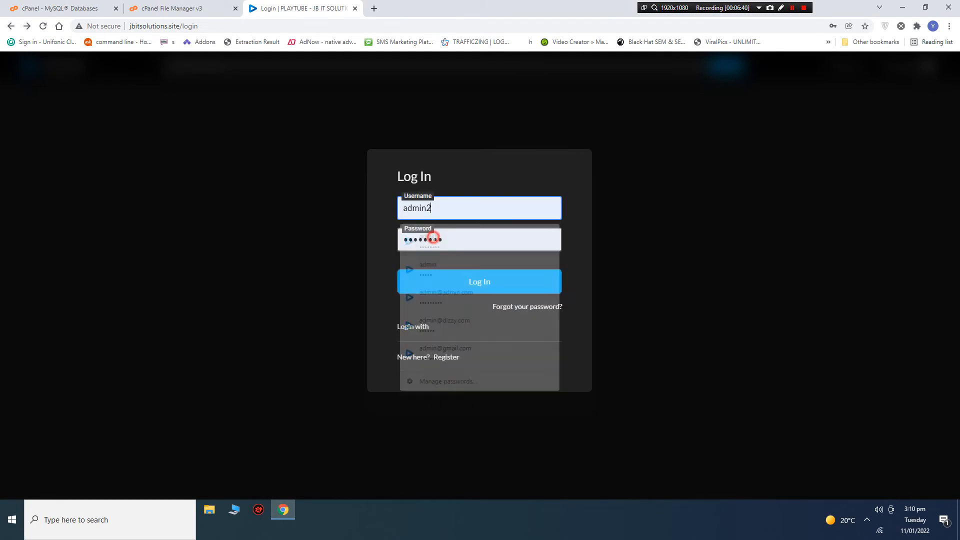
click(445, 212)
drag(442, 212, 268, 229)
text(a)
click(456, 264)
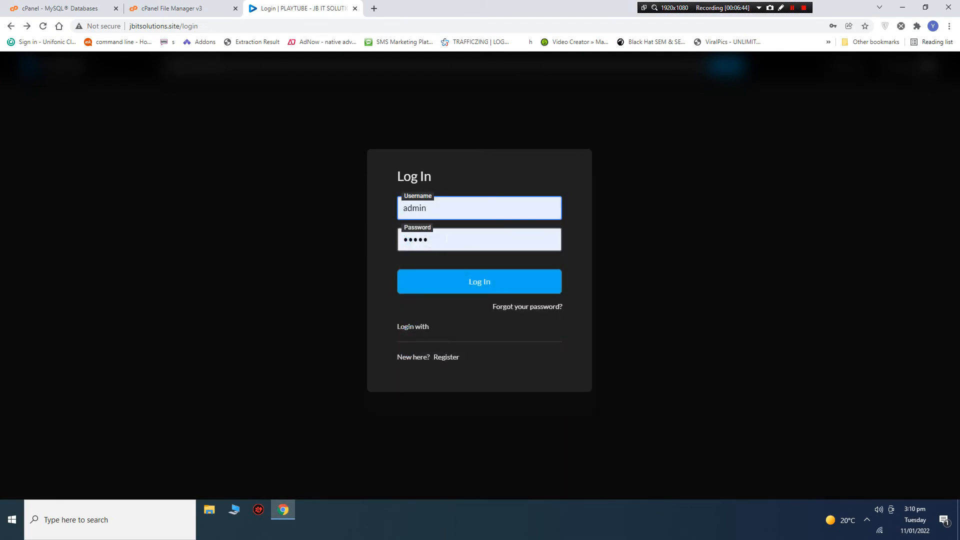
click(444, 238)
click(447, 238)
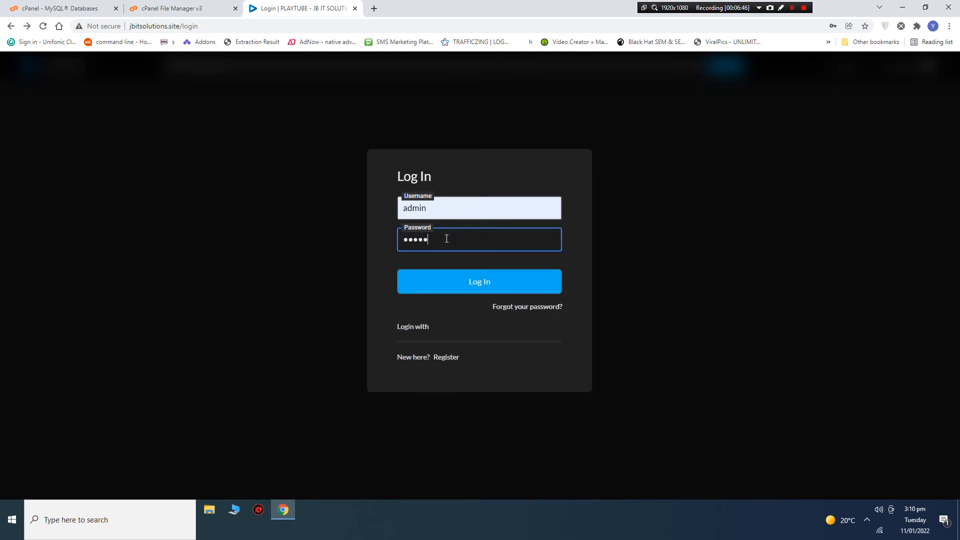
click(471, 289)
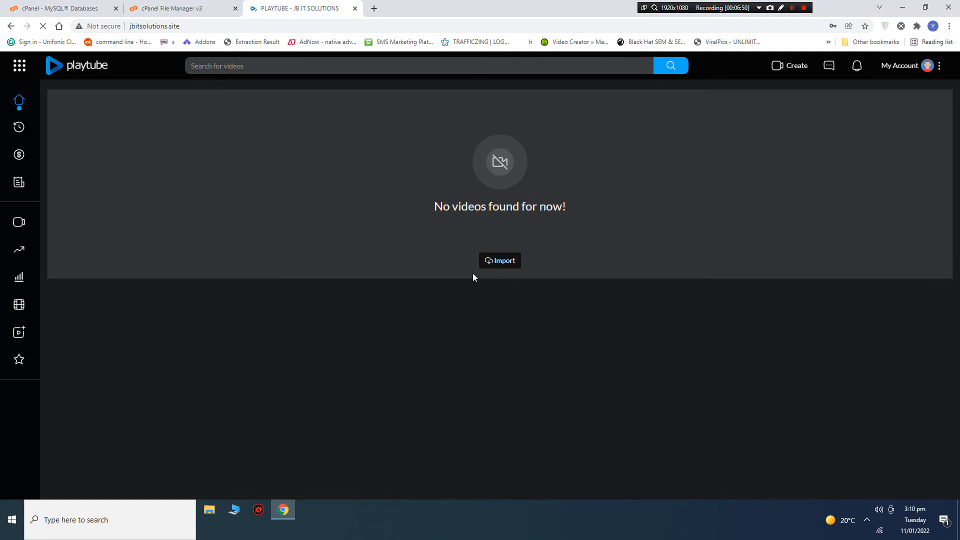
Dismiss the browser password prompts and open the Admin Panel dashboard.
click(788, 170)
click(569, 160)
click(932, 71)
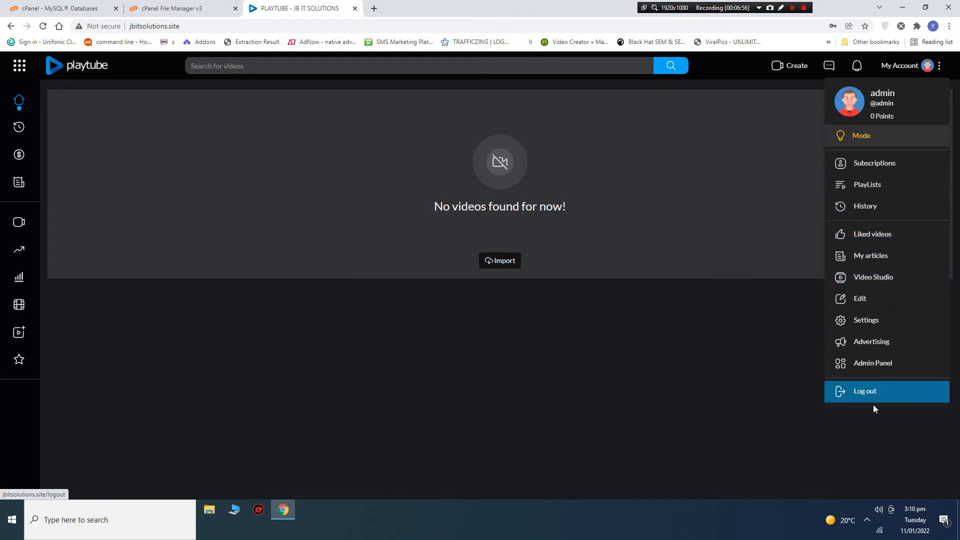
click(871, 367)
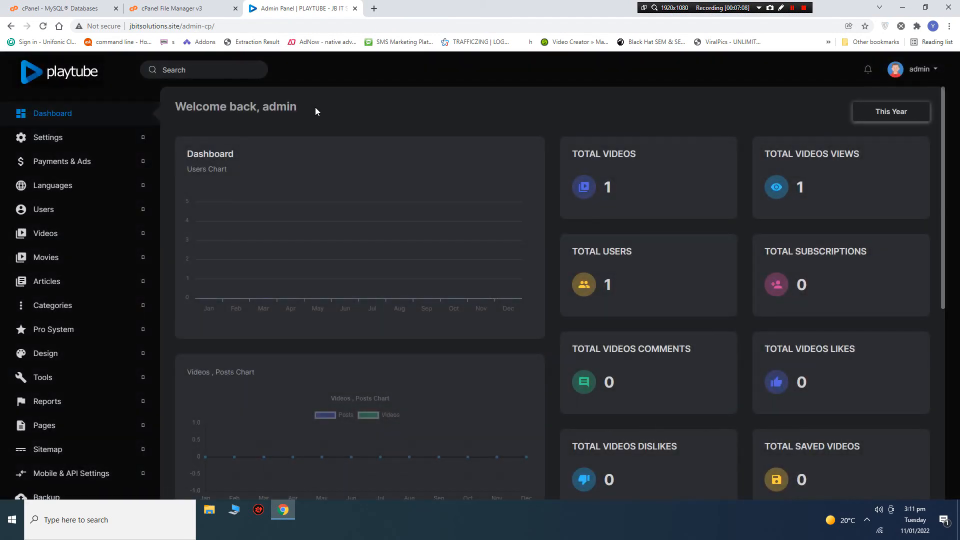
scroll(315, 110, down, 5)
scroll(315, 110, up, 5)
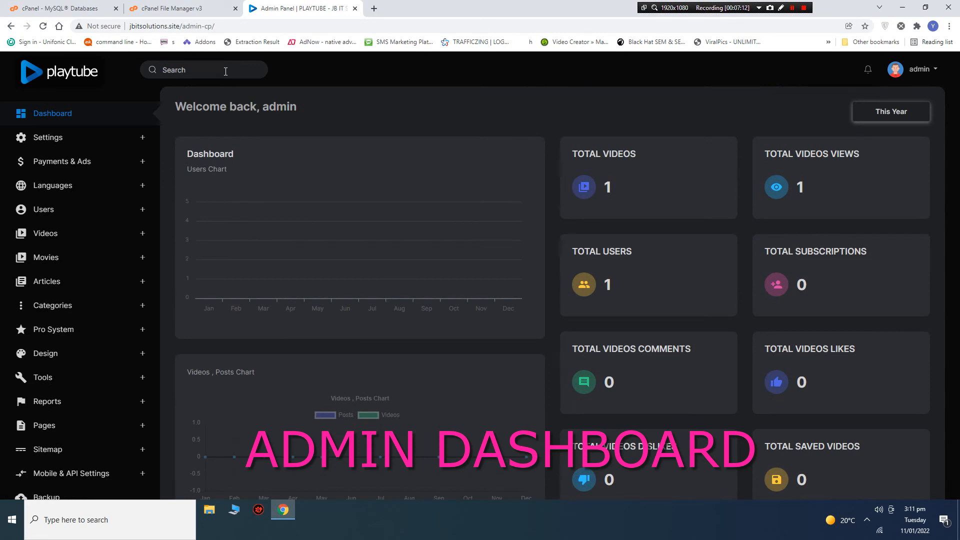
scroll(35, 350, down, 3)
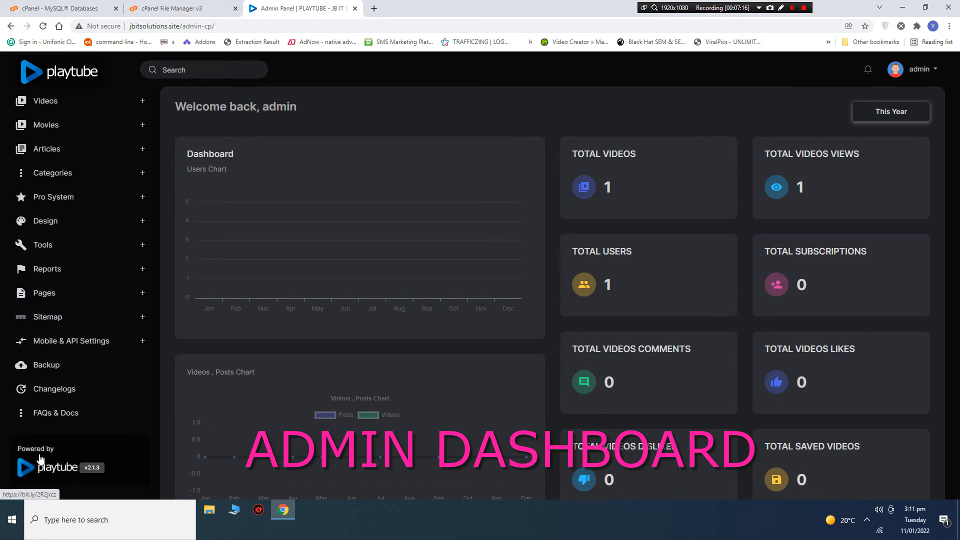
scroll(99, 285, up, 3)
scroll(80, 450, down, 3)
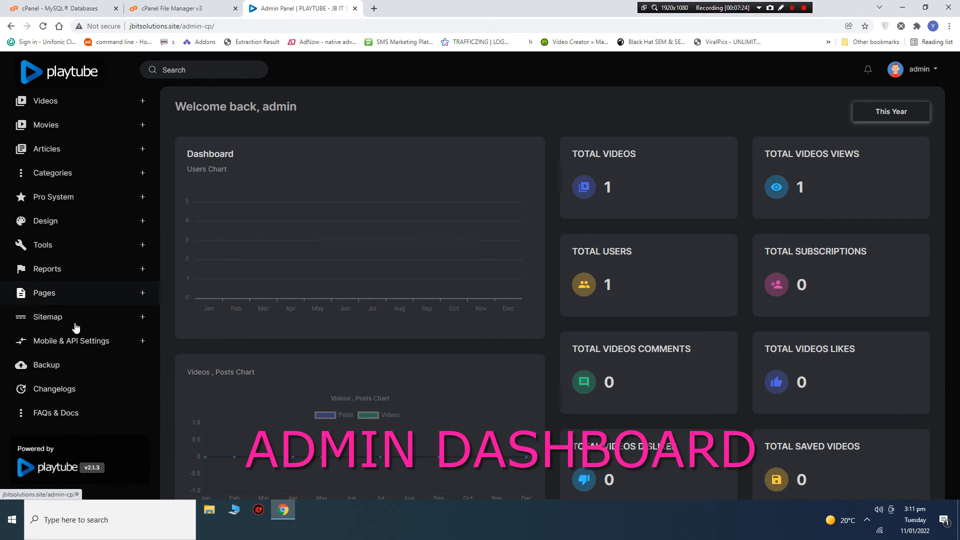
Expand the Tools and Design sidebar sections to reach the Themes link.
click(79, 247)
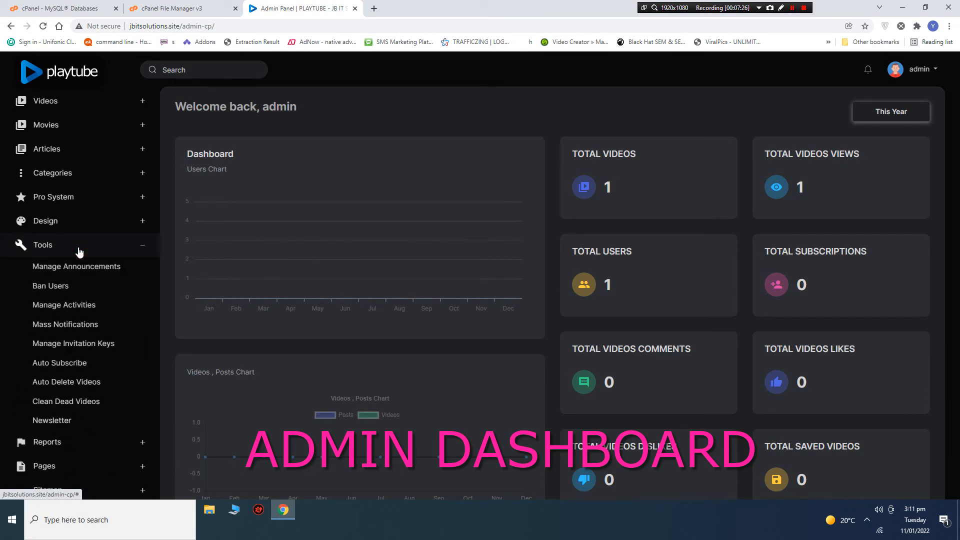
scroll(82, 253, down, 1)
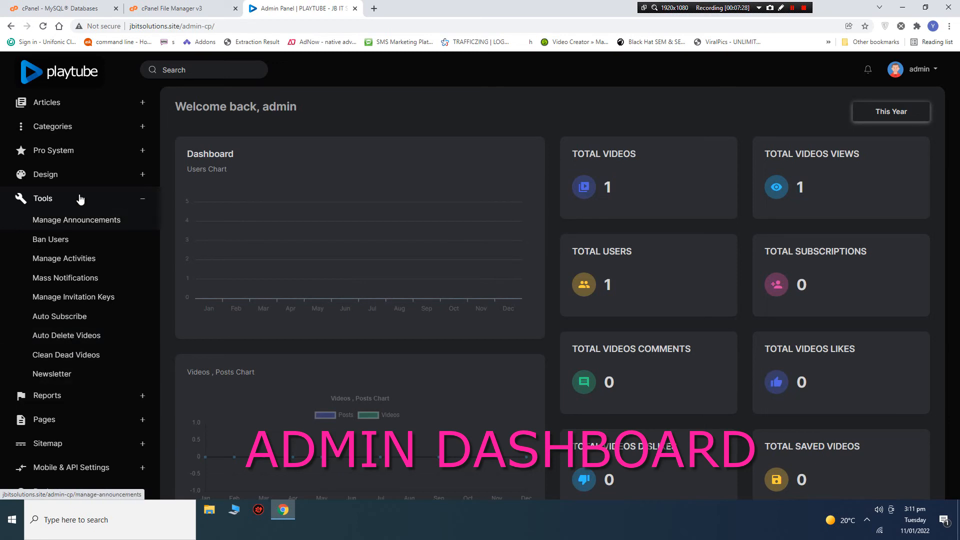
click(91, 177)
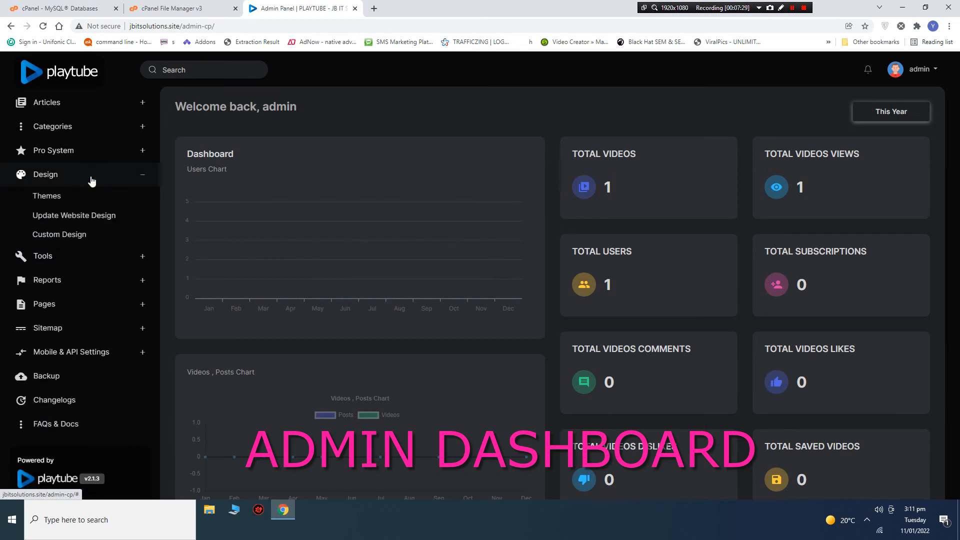
right_click(46, 200)
Open Themes in its own tab and load the site's front page in another tab.
click(65, 204)
click(419, 8)
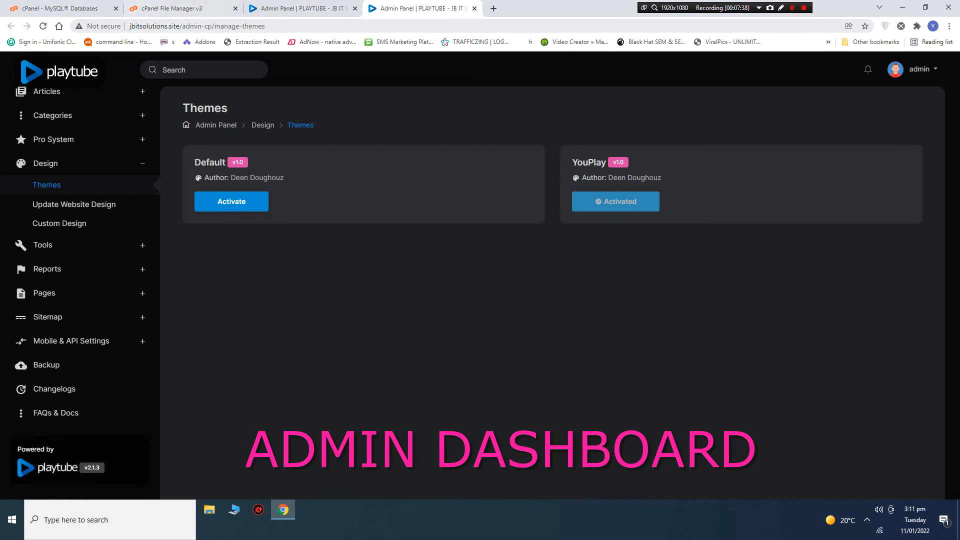
drag(129, 26, 180, 28)
key(ctrl+c)
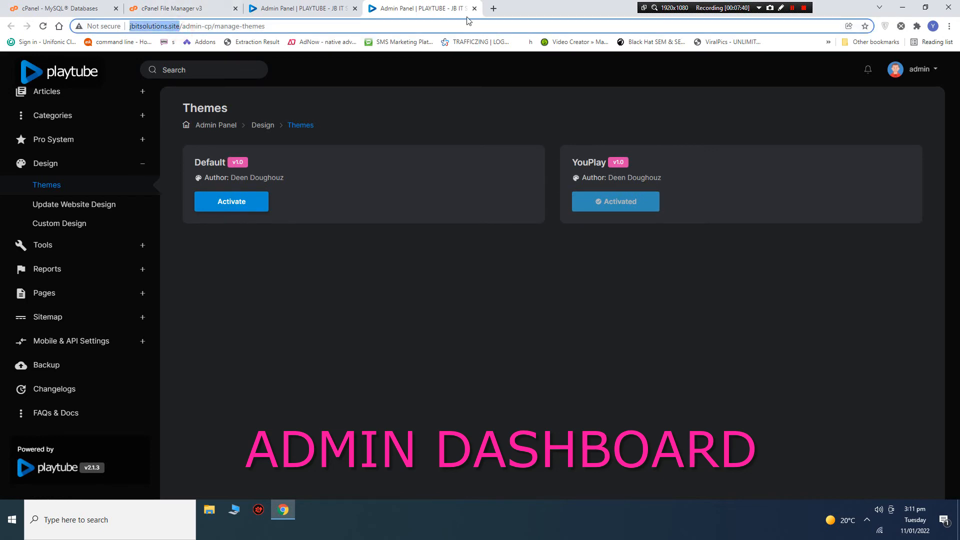
click(489, 9)
key(ctrl+v)
key(Return)
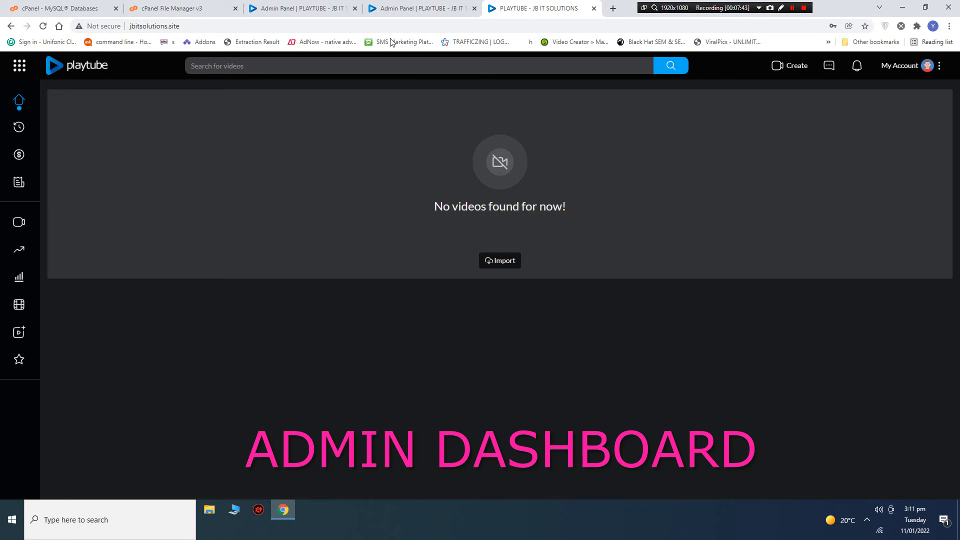
Activate the Default theme and reload the front-end site to preview it.
click(398, 8)
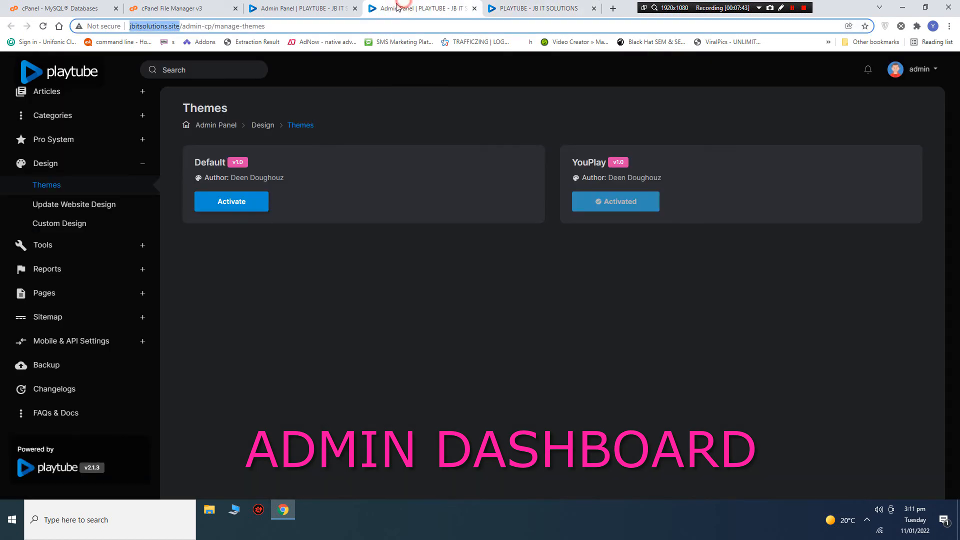
click(244, 202)
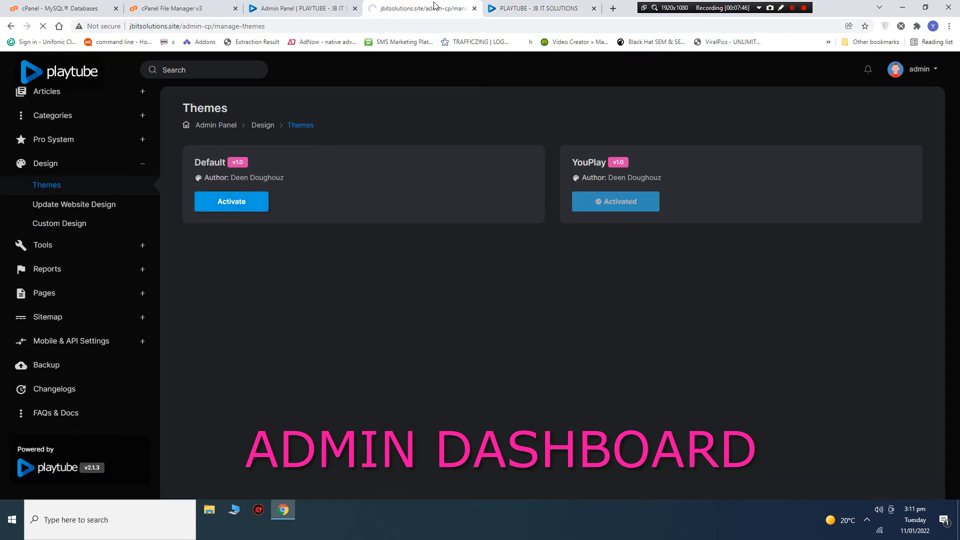
click(535, 8)
right_click(355, 166)
click(385, 196)
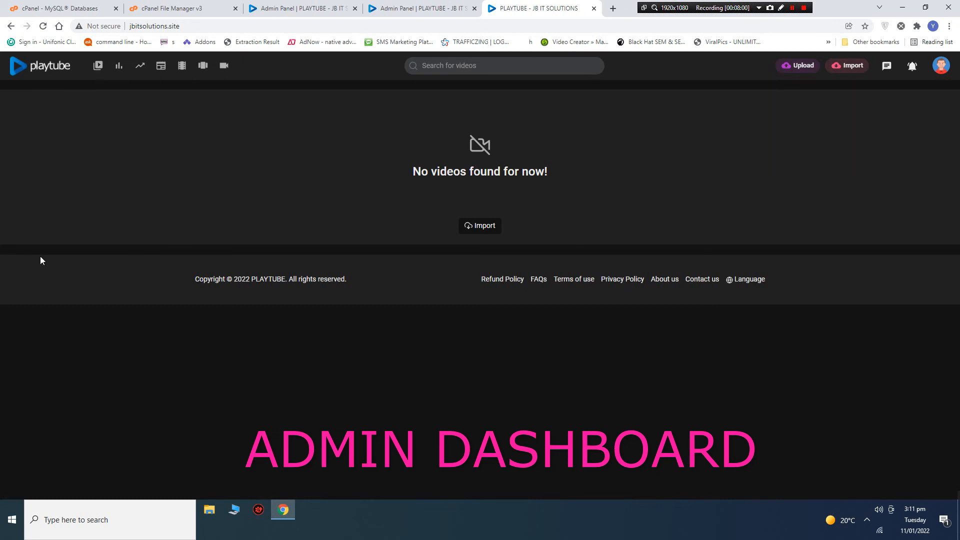
Reactivate the YouPlay theme and reload the public home page.
click(420, 8)
click(617, 202)
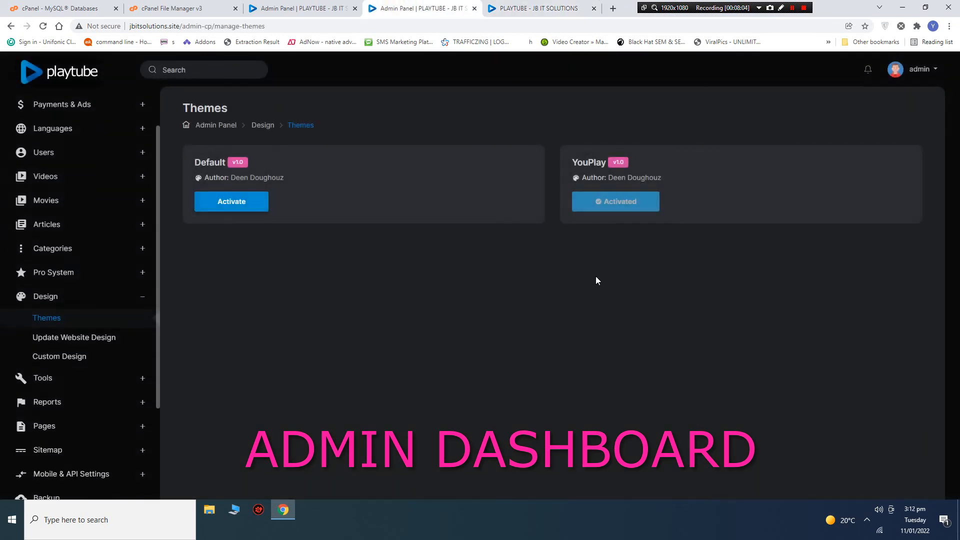
click(541, 4)
right_click(499, 103)
click(525, 134)
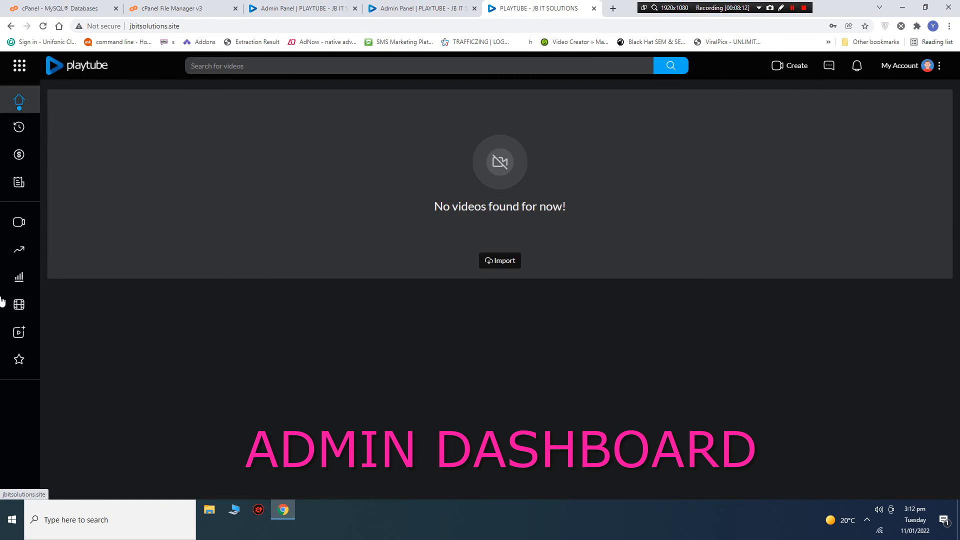
Open Pro System Settings from the admin sidebar and review its payment and subscription options.
click(280, 8)
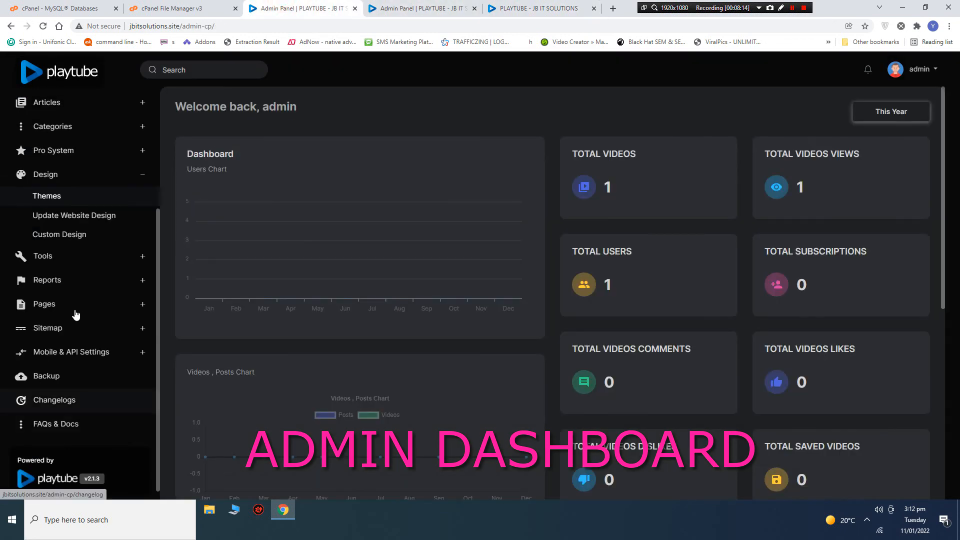
click(82, 150)
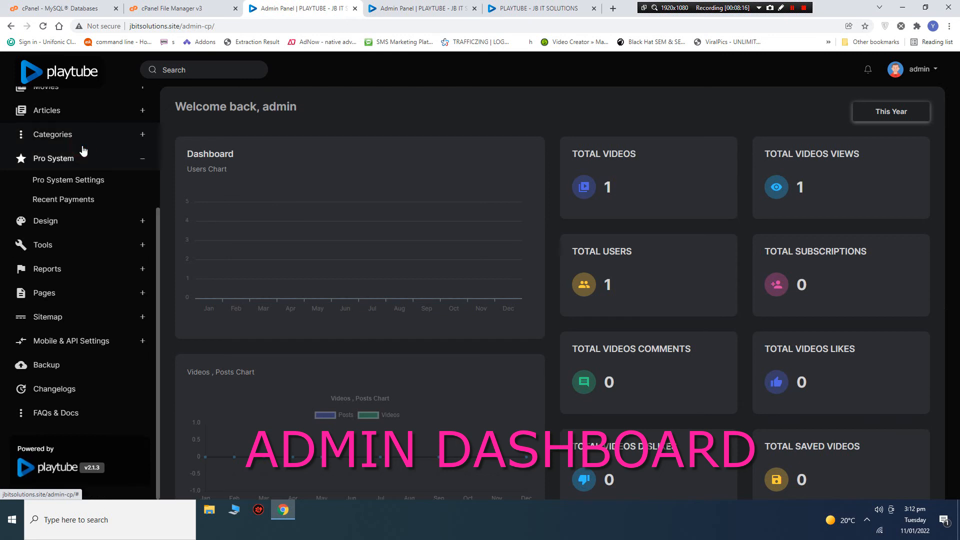
click(85, 181)
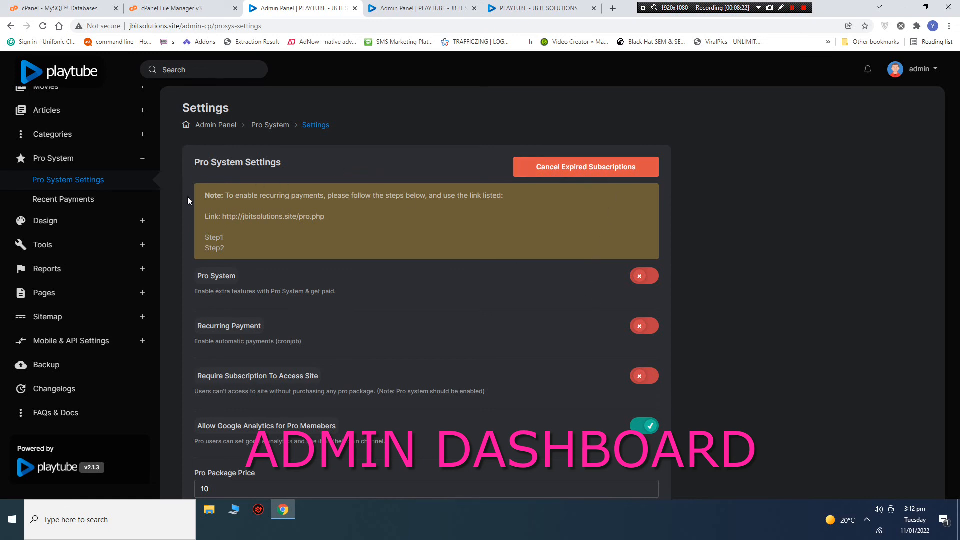
scroll(327, 334, down, 2)
scroll(449, 276, up, 2)
scroll(449, 276, down, 2)
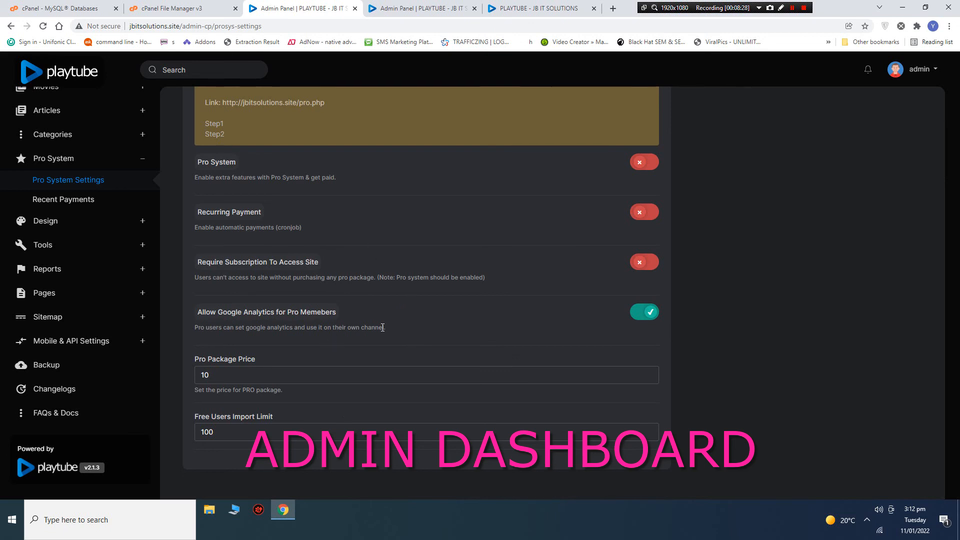
scroll(433, 248, up, 2)
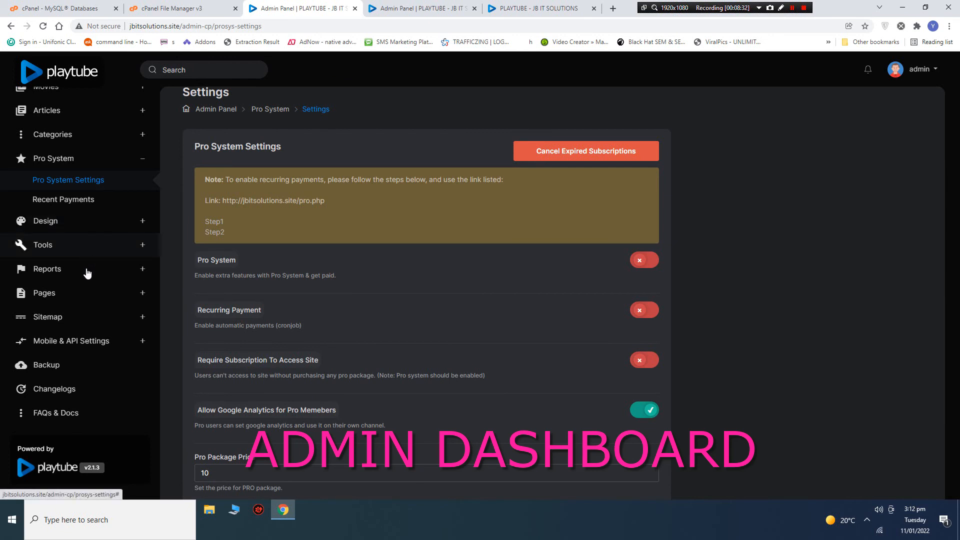
scroll(117, 189, up, 2)
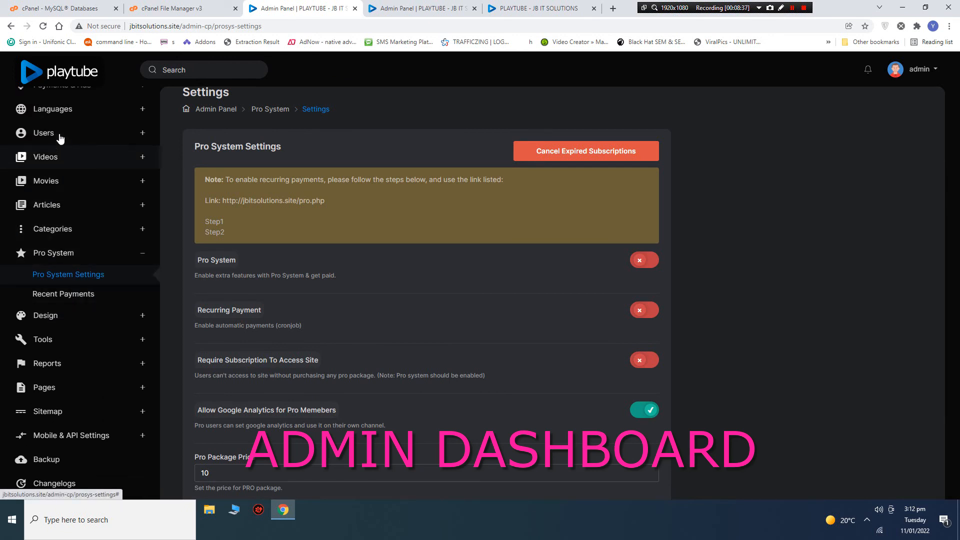
scroll(111, 234, up, 2)
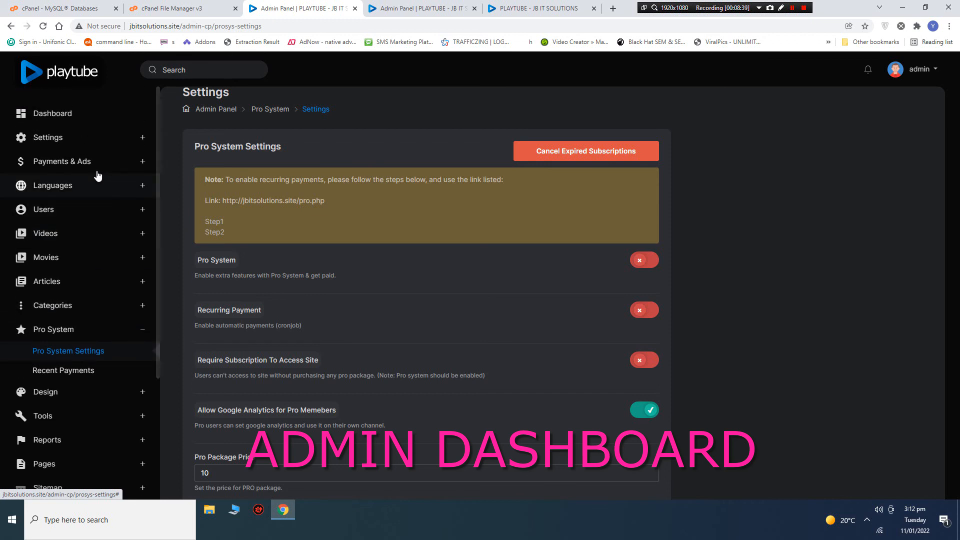
Expand Settings and review General Configuration in a new tab, then close it.
click(95, 137)
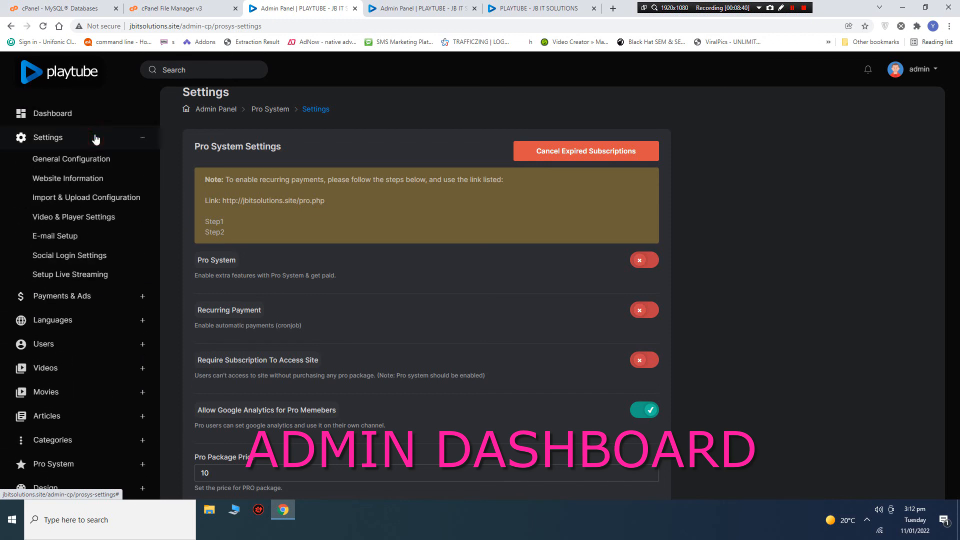
right_click(84, 166)
click(110, 167)
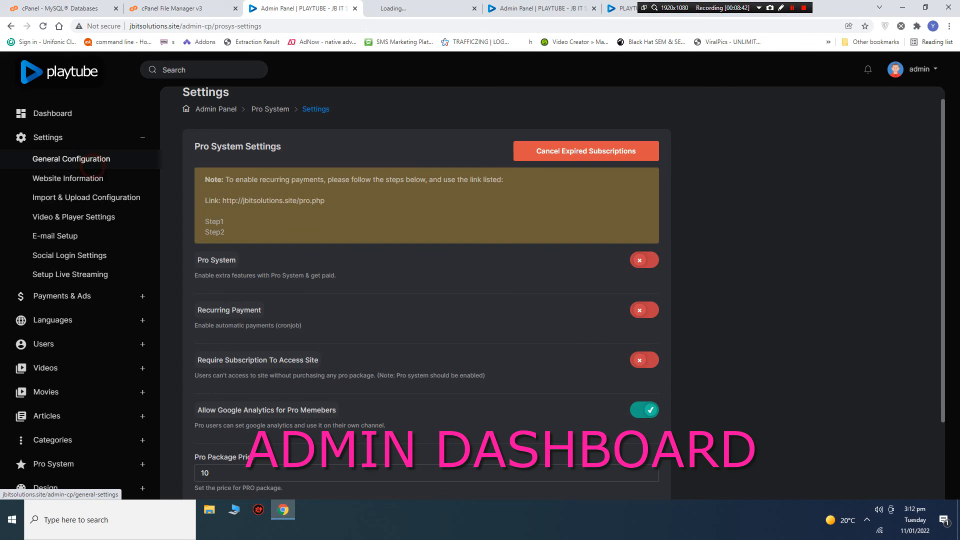
click(400, 11)
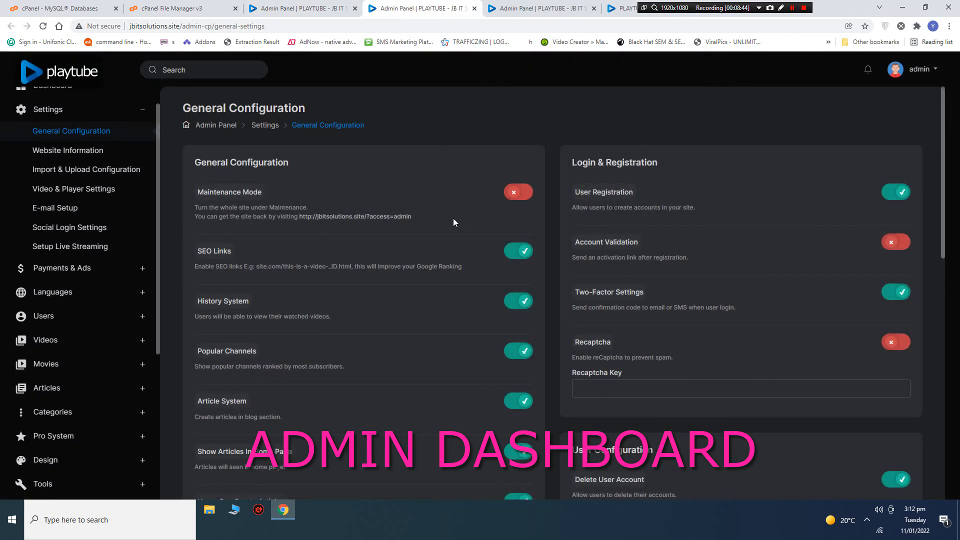
scroll(299, 279, down, 8)
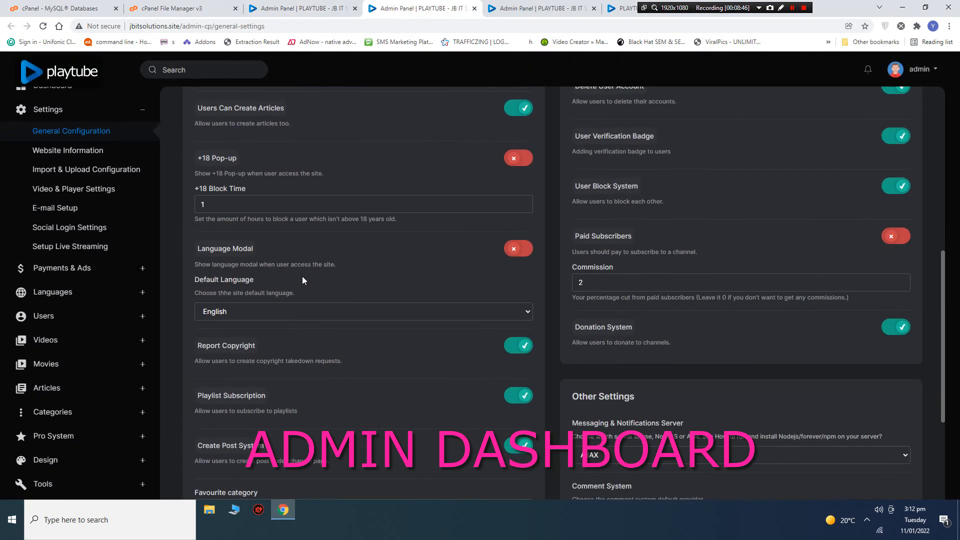
scroll(302, 276, down, 4)
scroll(302, 276, up, 12)
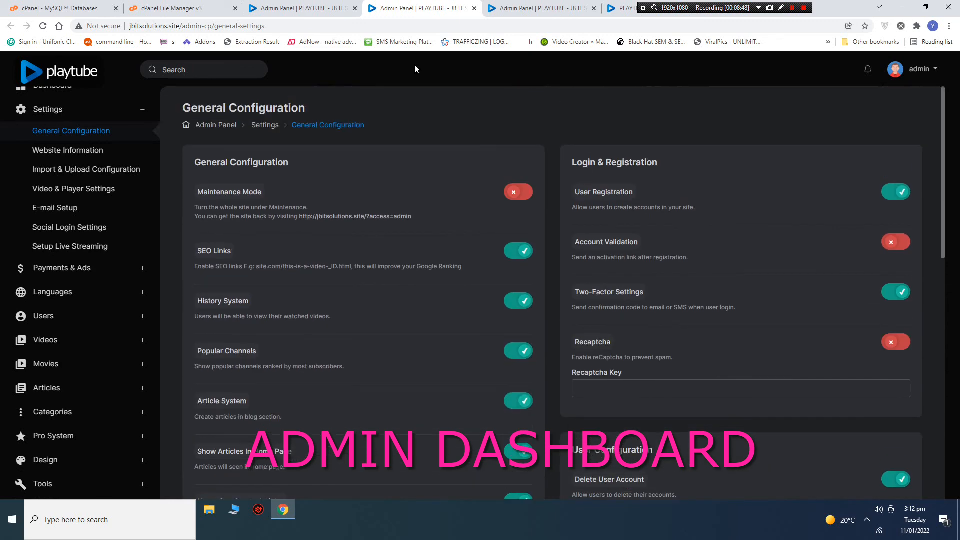
click(474, 9)
Open Website Information in a new tab and scroll through its fields.
right_click(55, 178)
click(85, 182)
click(415, 8)
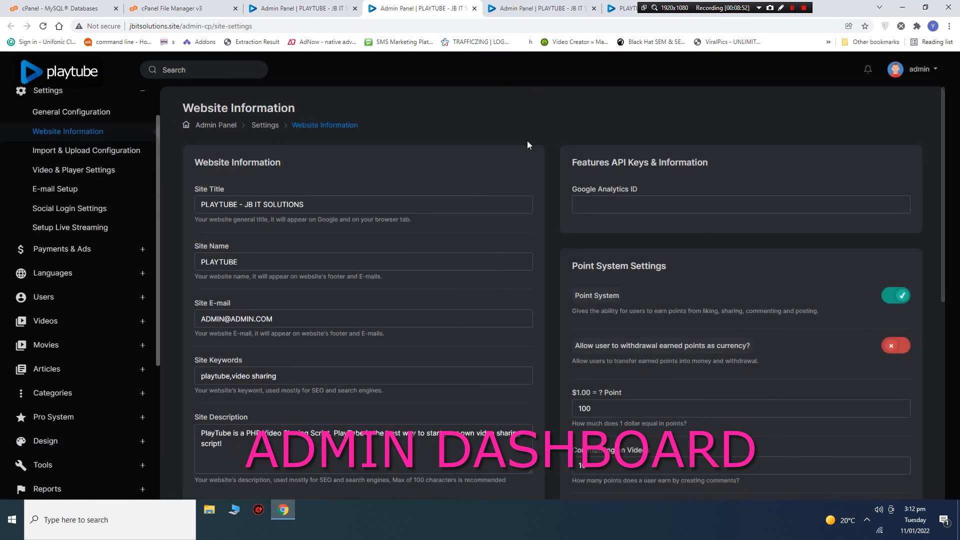
scroll(270, 297, down, 8)
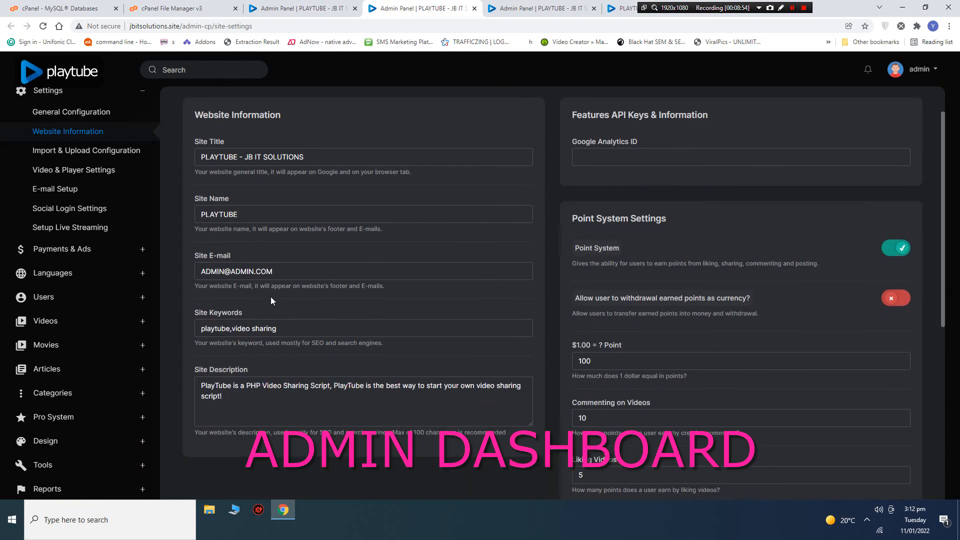
scroll(272, 298, up, 4)
scroll(272, 298, down, 3)
scroll(272, 297, up, 8)
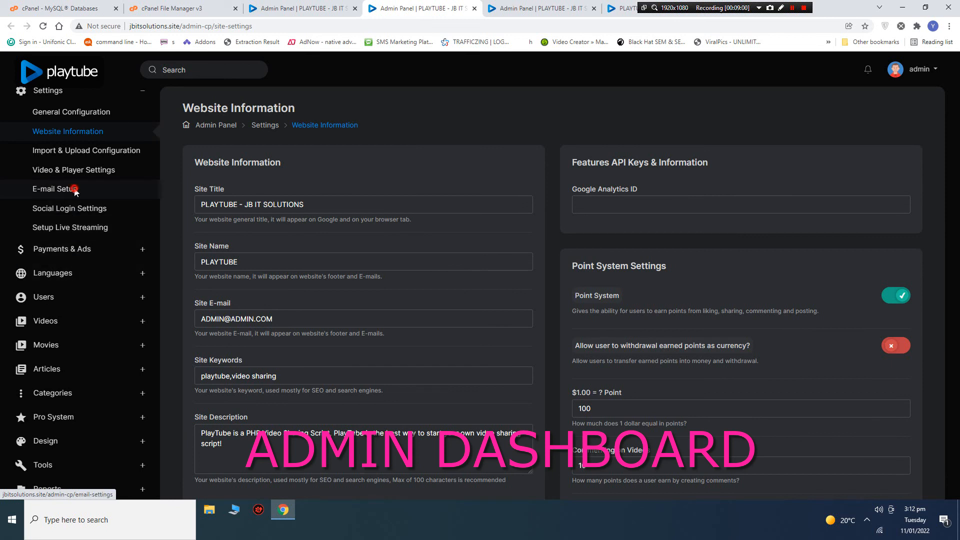
Browse E-mail Setup, Video & Player and Import & Upload settings, ending on General Configuration.
click(75, 190)
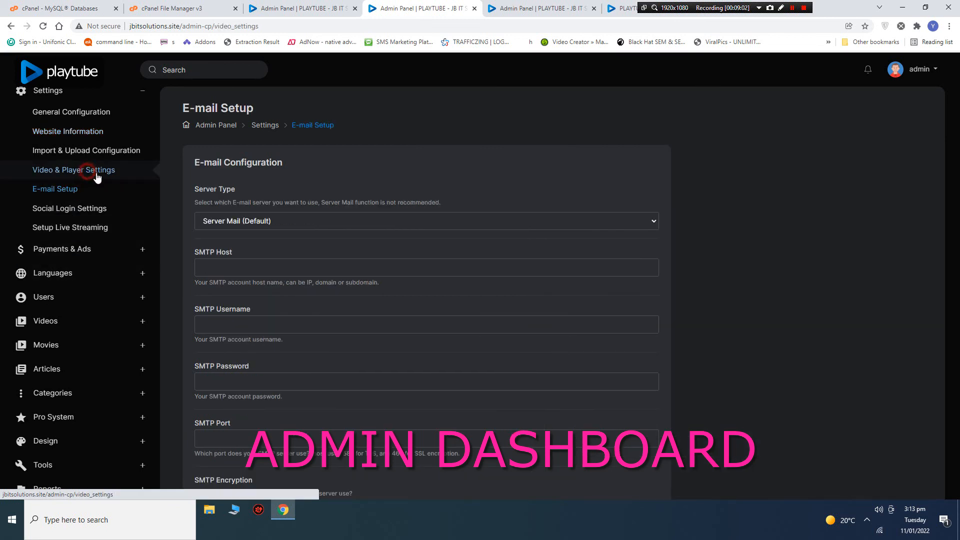
click(127, 178)
scroll(286, 292, down, 3)
scroll(286, 292, up, 3)
click(103, 153)
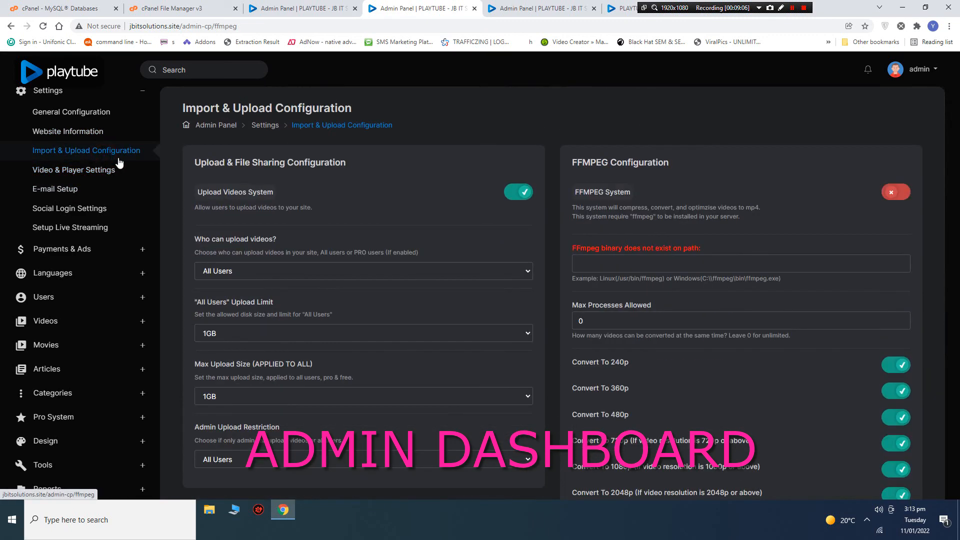
click(67, 170)
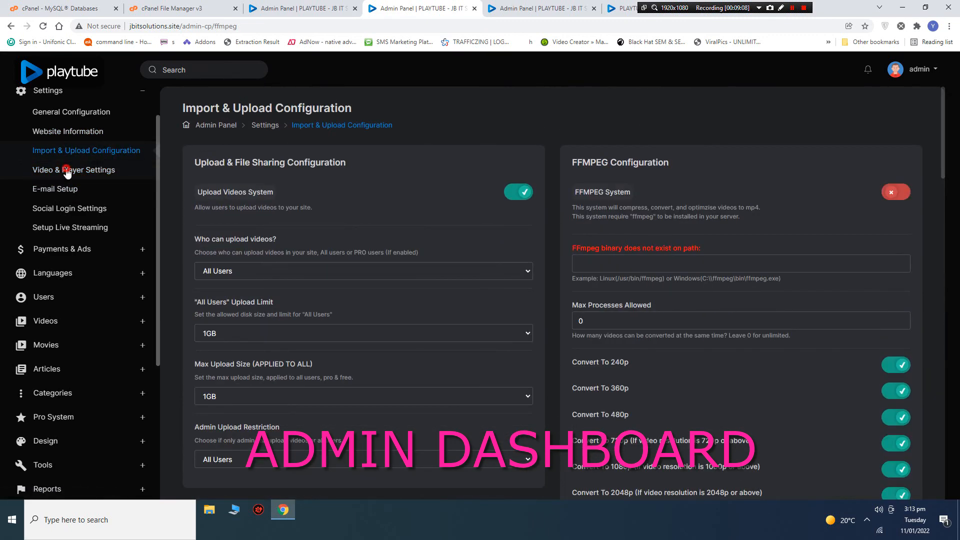
click(102, 150)
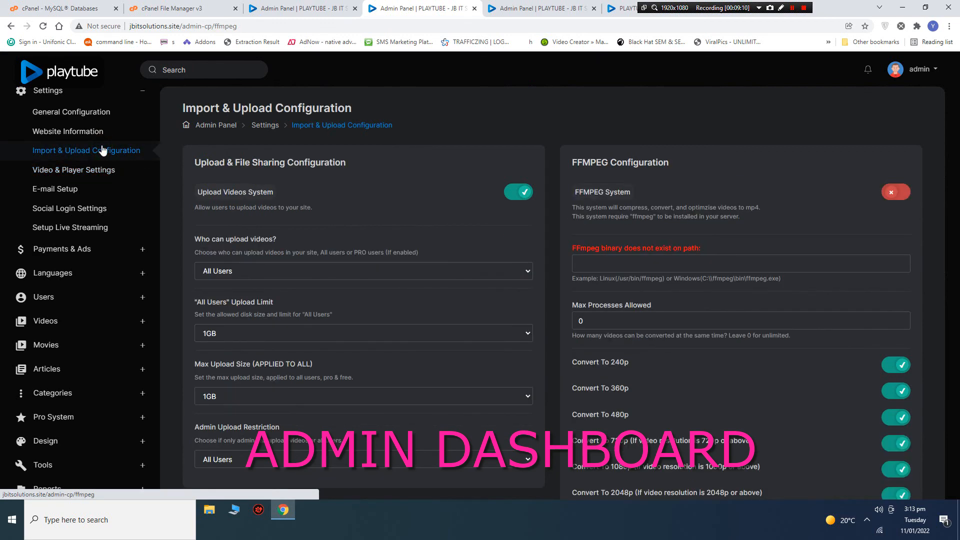
click(94, 131)
click(94, 111)
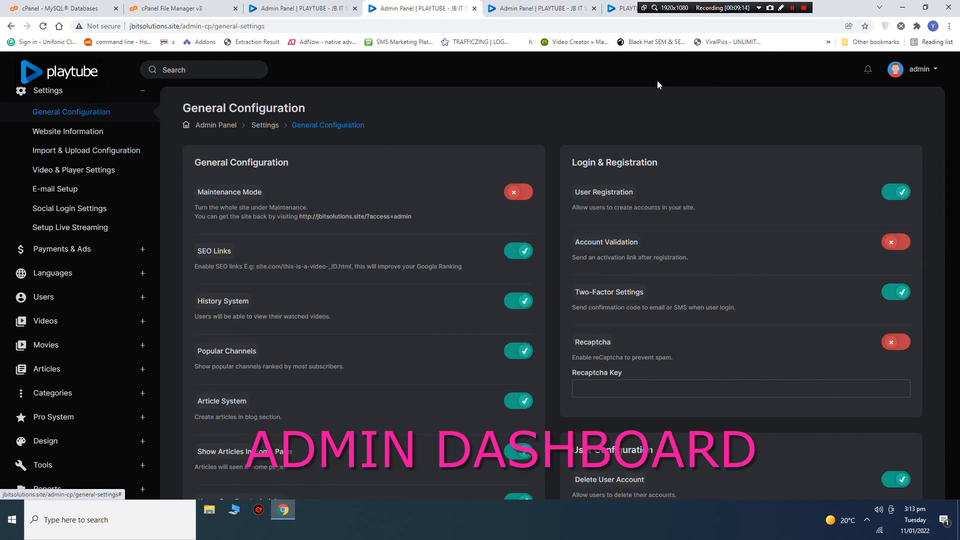
Toggle the admin panel to day mode and back to night mode.
click(517, 8)
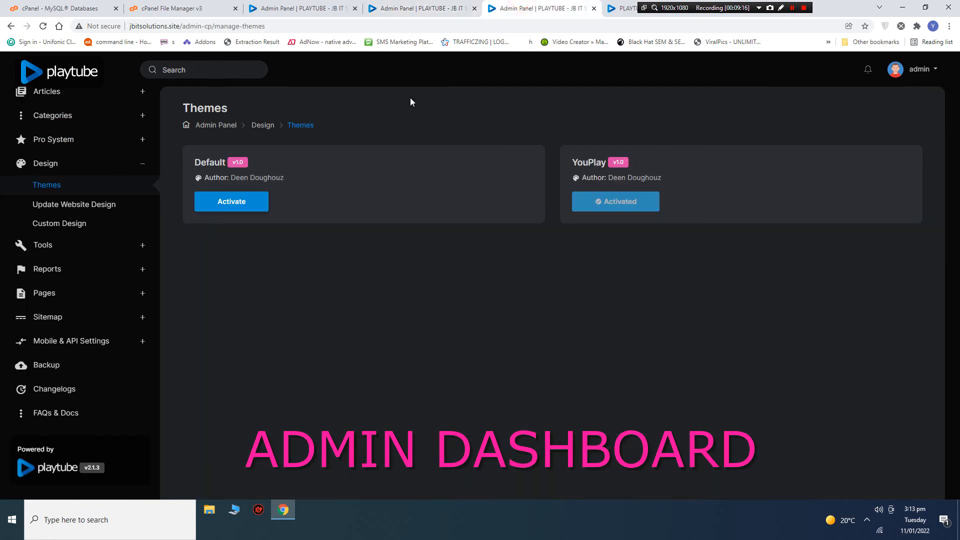
click(912, 67)
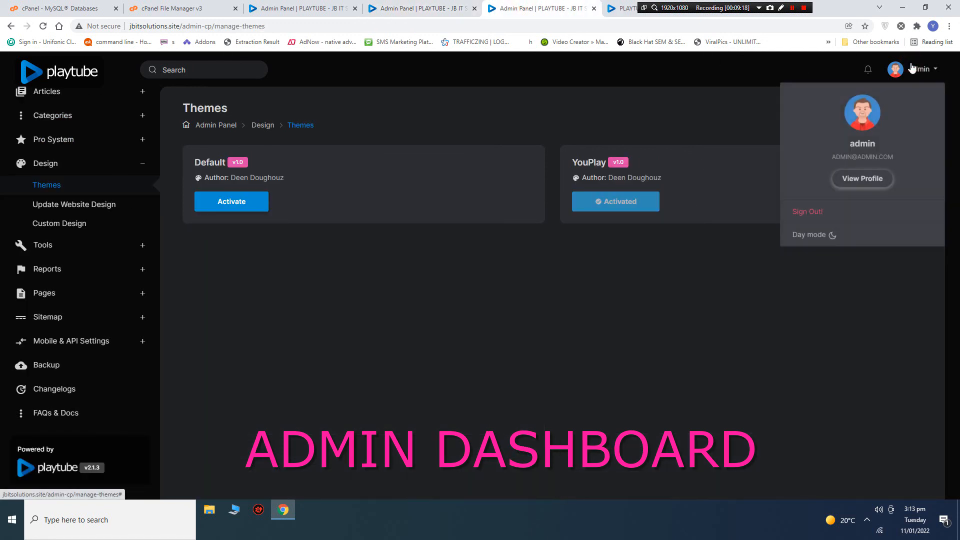
click(807, 236)
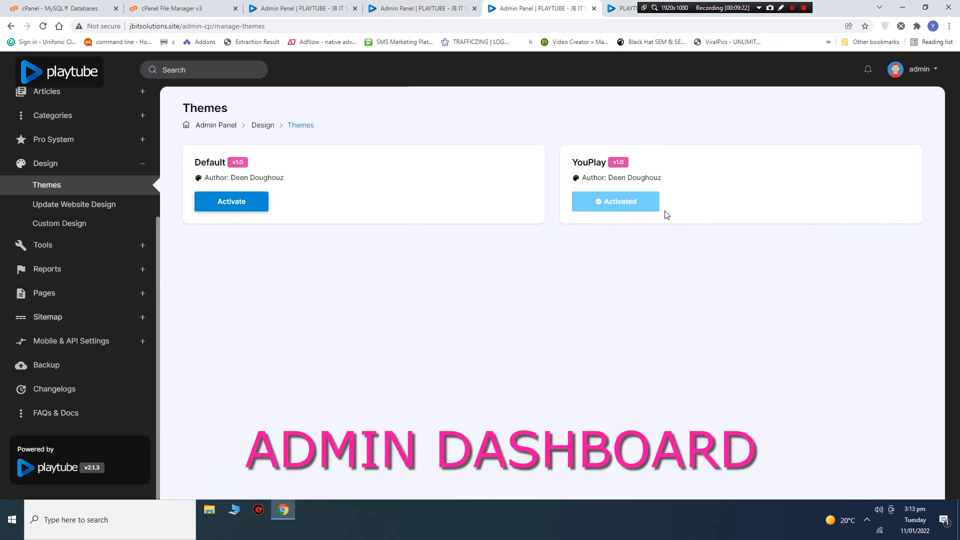
click(904, 79)
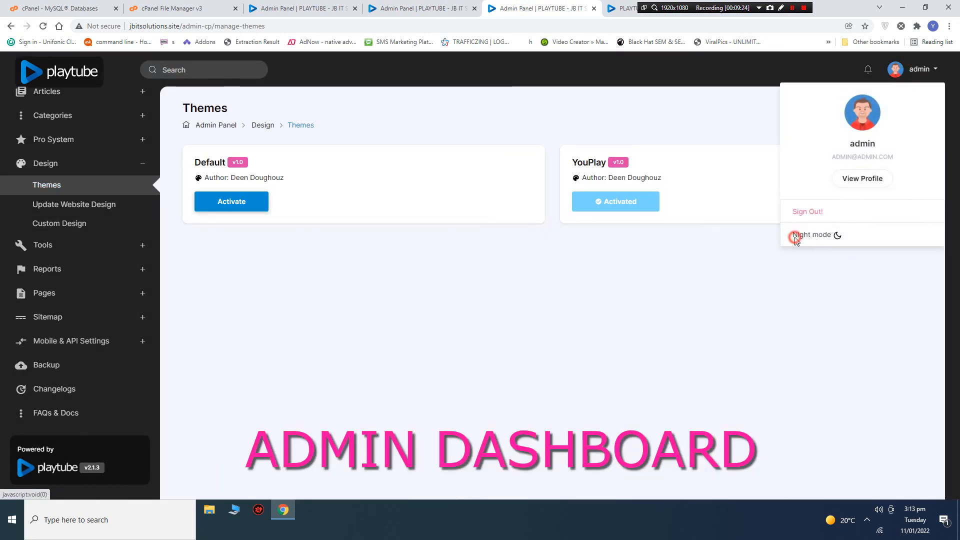
click(799, 236)
Reload the public PlayTube home page and bring up the My Account menu.
click(625, 7)
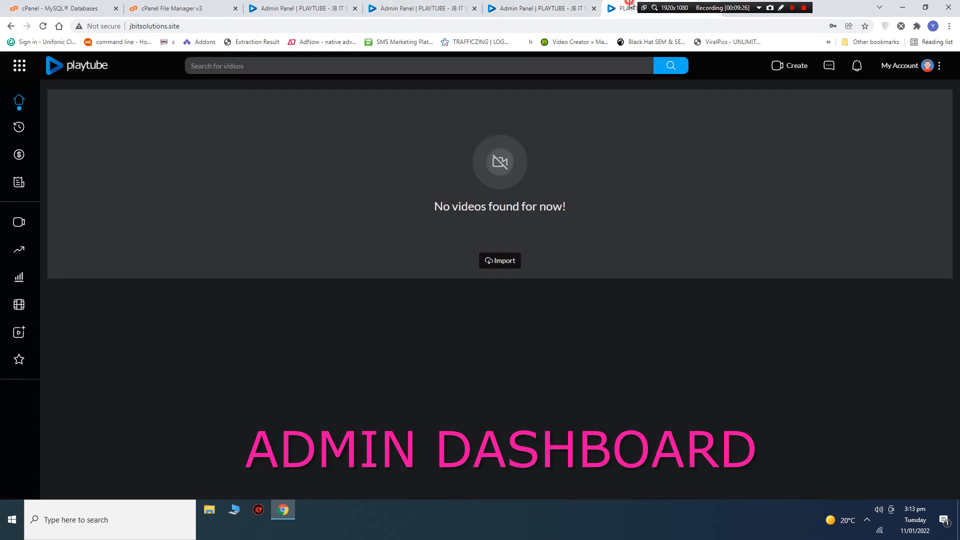
right_click(249, 113)
click(281, 145)
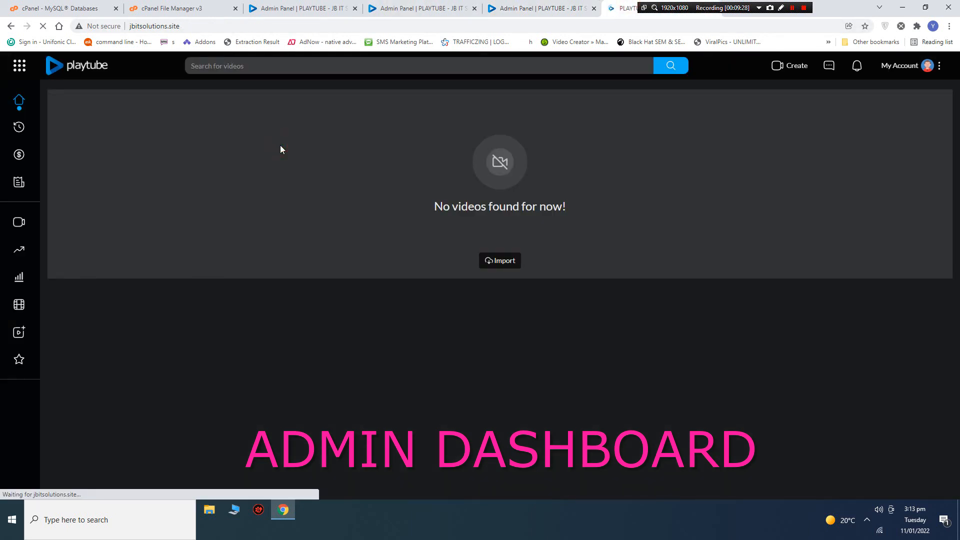
click(924, 72)
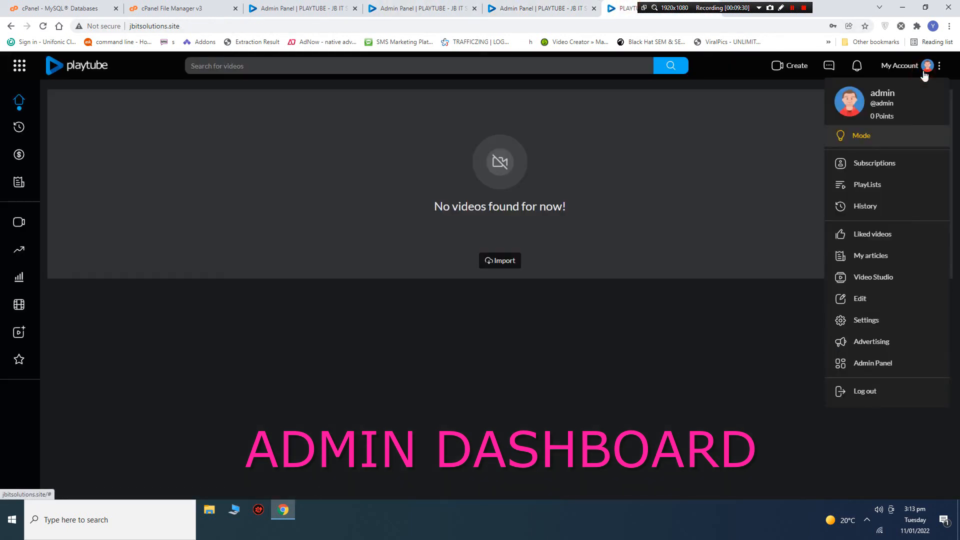